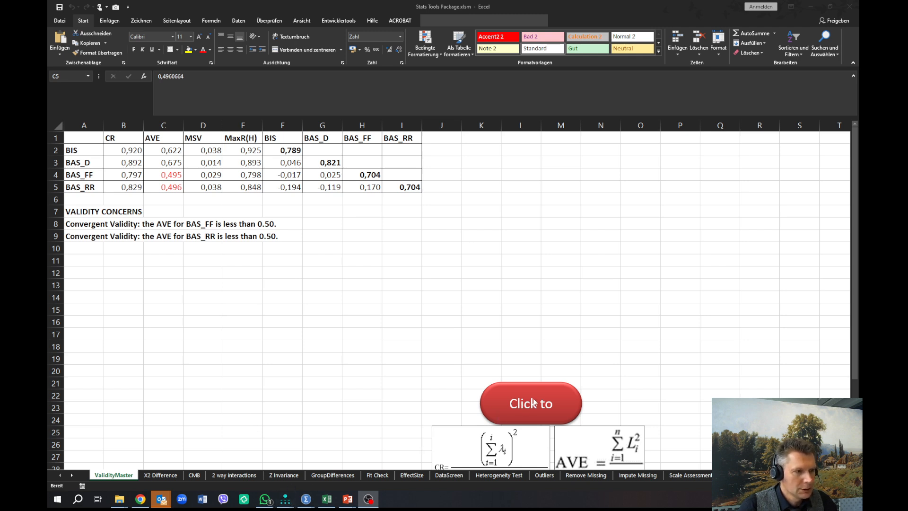
Step: Copy the validity table in A1:I5 of the ValidityMaster sheet and paste it into a new workbook
drag(403, 188, 75, 139)
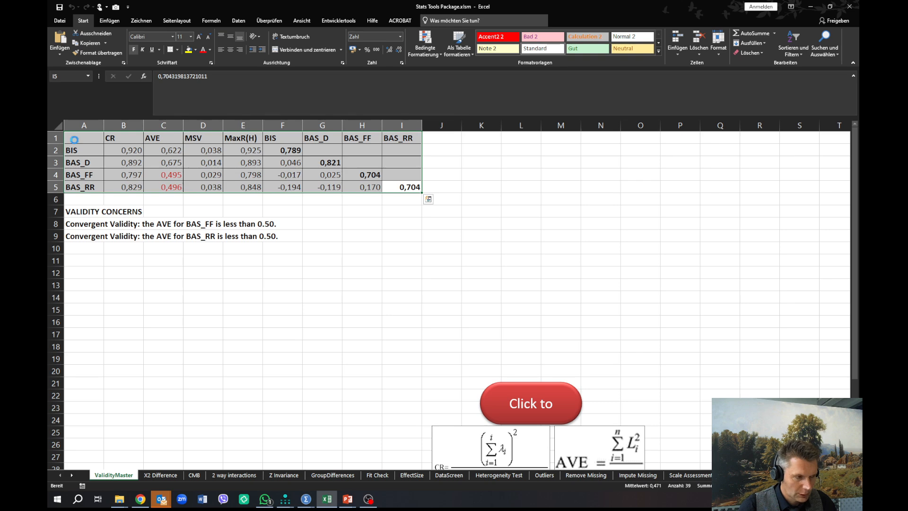
key(ctrl+c)
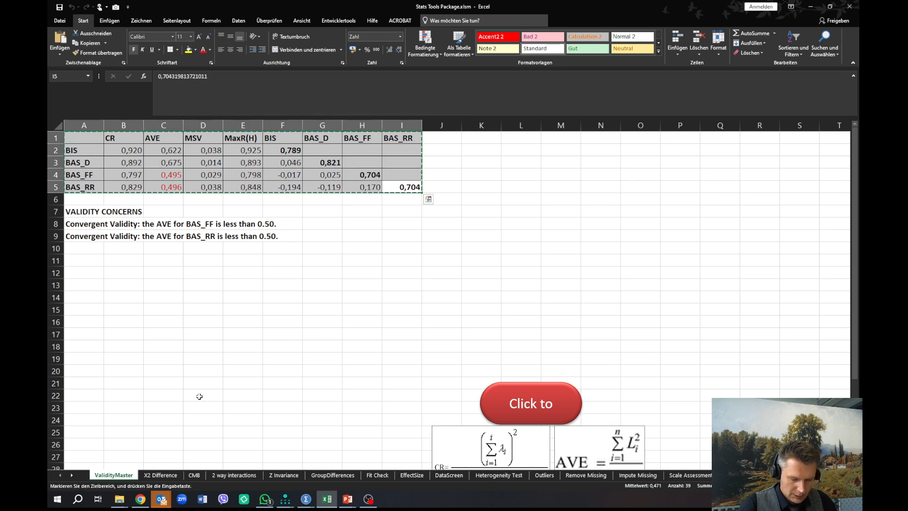
key(ctrl+n)
key(ctrl+v)
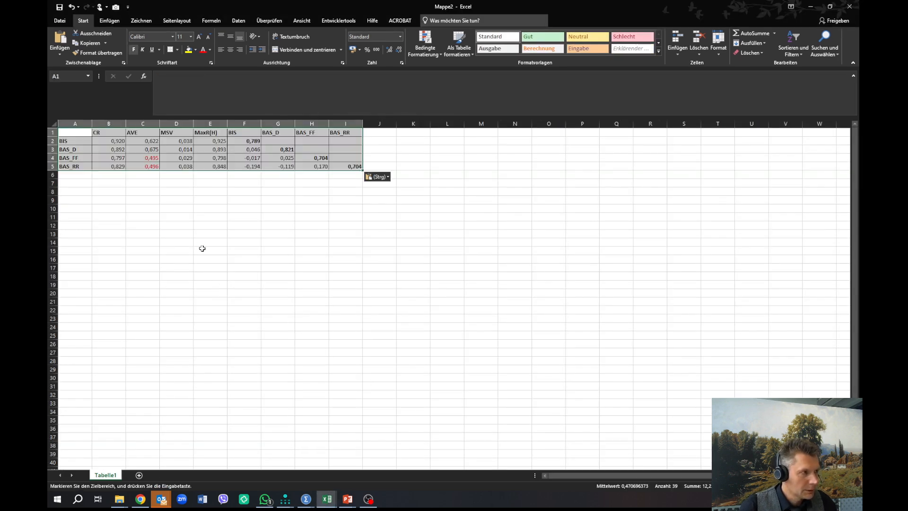
Step: Close the Stats Tools Package workbook without saving its changes and reopen the file
key(alt+Tab)
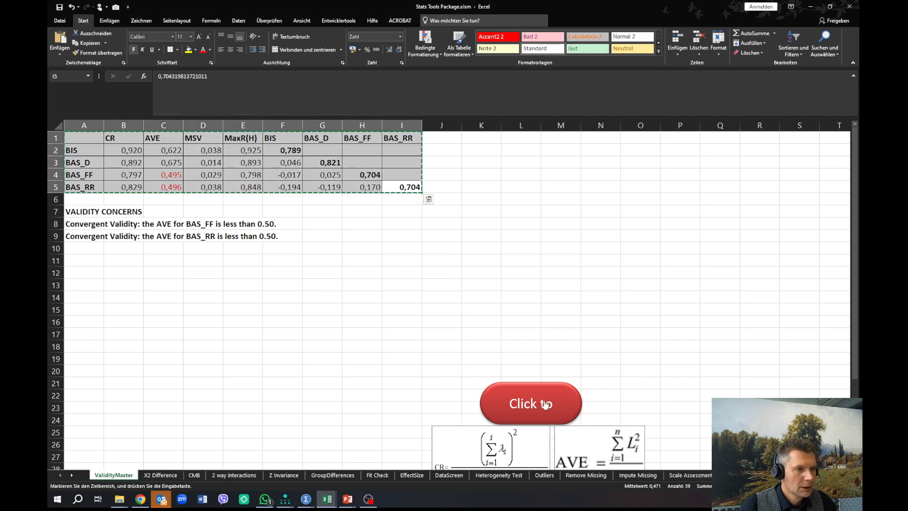
click(850, 7)
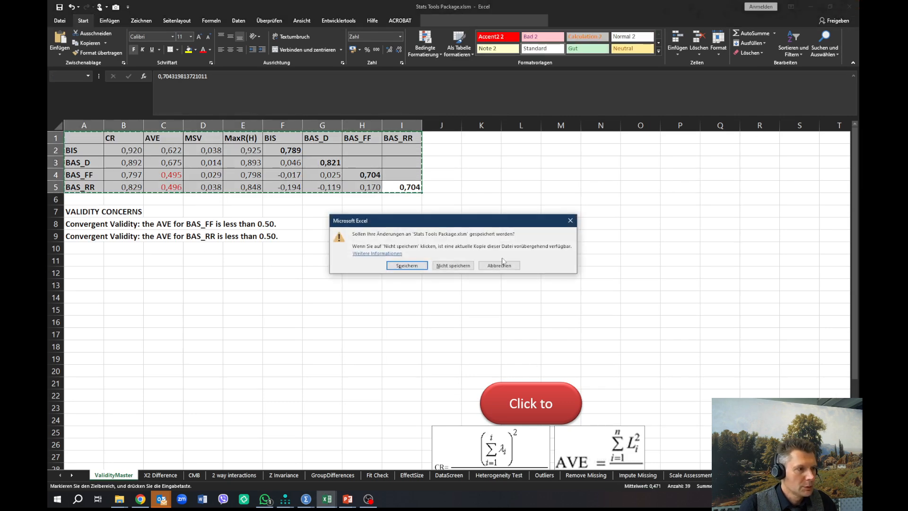
click(453, 265)
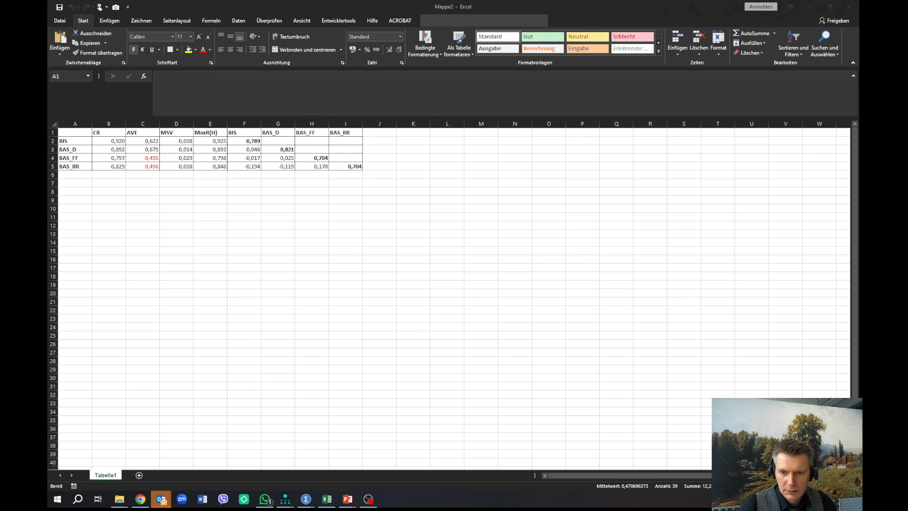
key(alt+Tab)
double_click(584, 198)
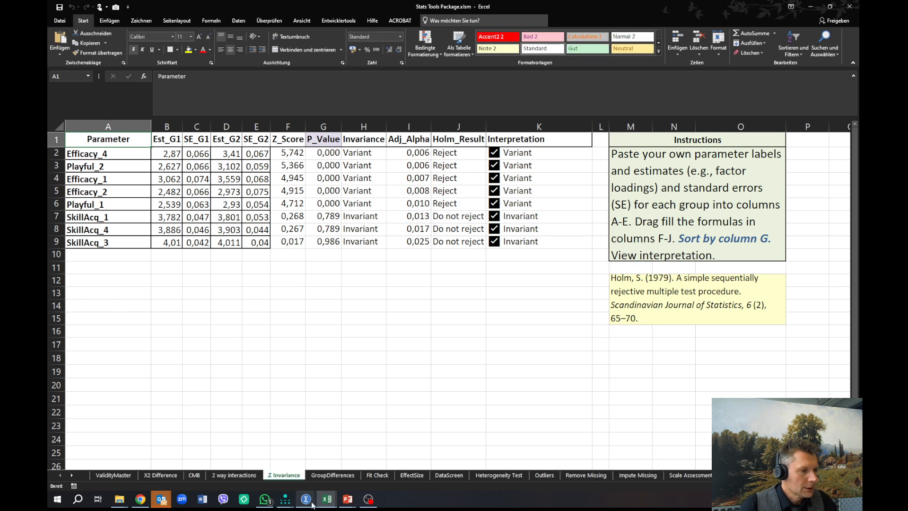
Step: Switch to Amos and examine the modification indices in the initial model's text output
mouse_move(286, 499)
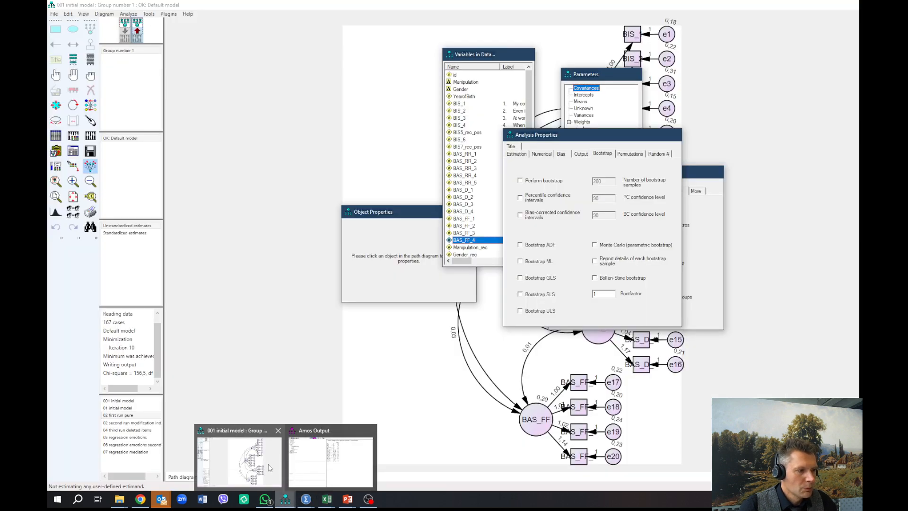
click(269, 467)
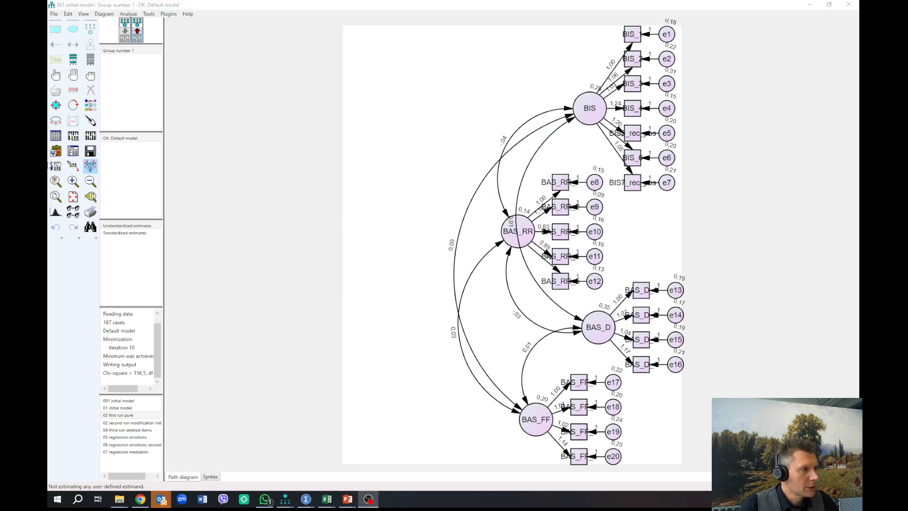
click(72, 152)
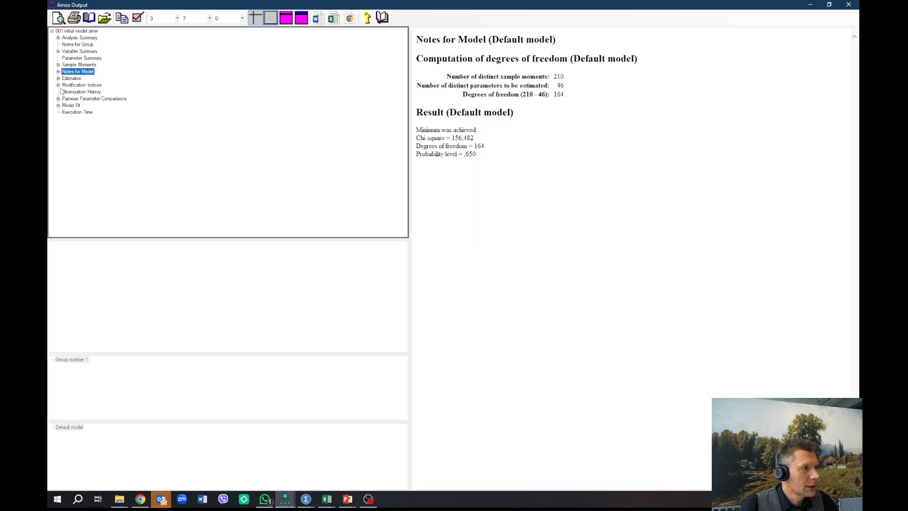
click(60, 86)
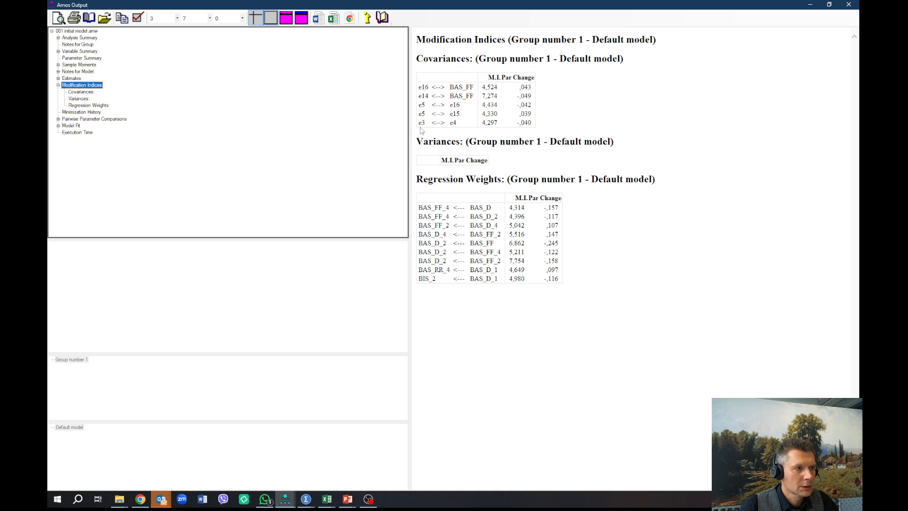
Step: Shrink the output window and return to the path diagram, displaying the input model without estimates
double_click(530, 6)
drag(536, 60, 533, 60)
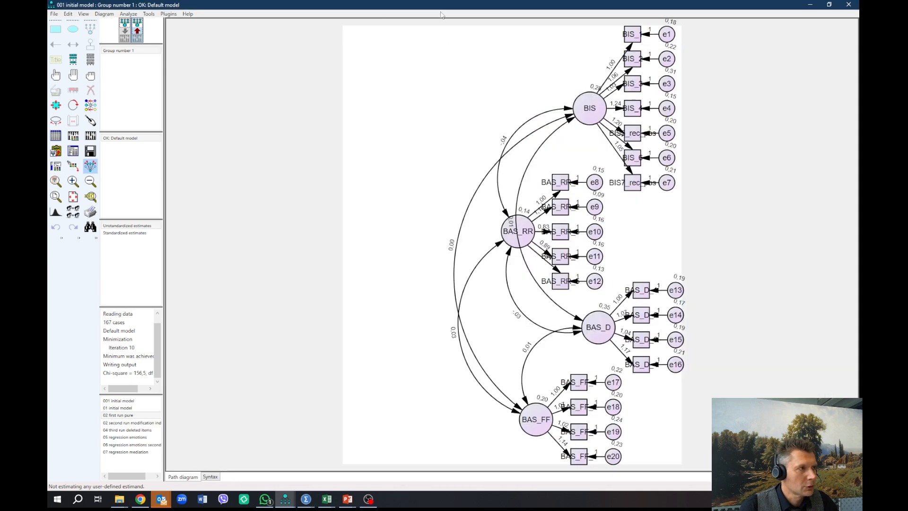
click(446, 5)
click(129, 36)
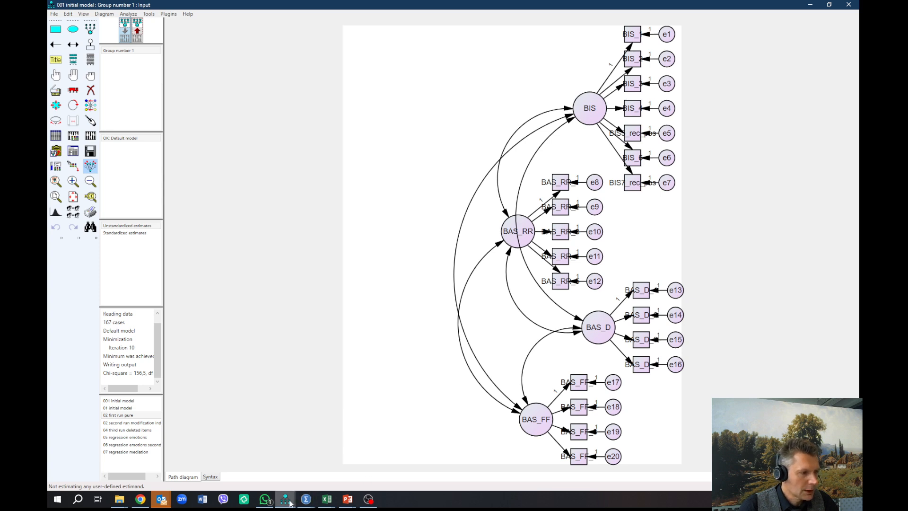
Step: Consult the modification indices and draw a covariance between the error terms e14 and e16
mouse_move(288, 501)
click(338, 457)
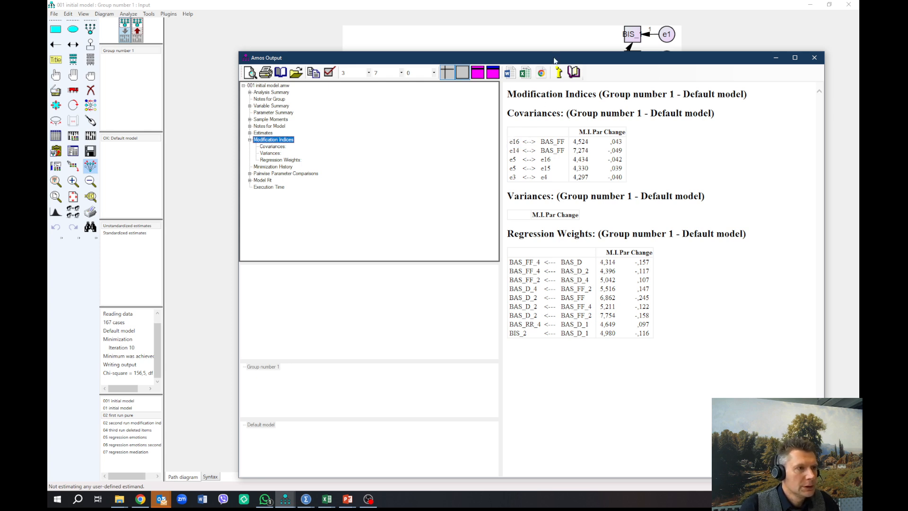
click(557, 19)
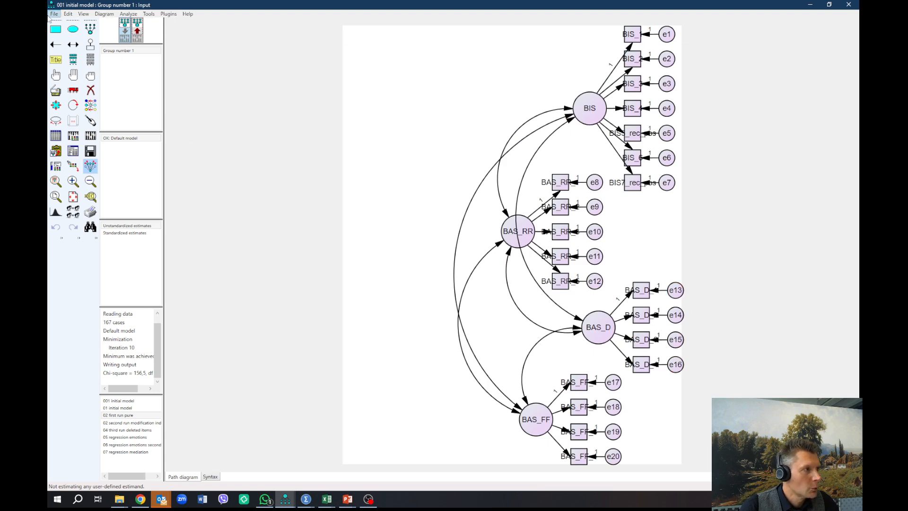
click(72, 44)
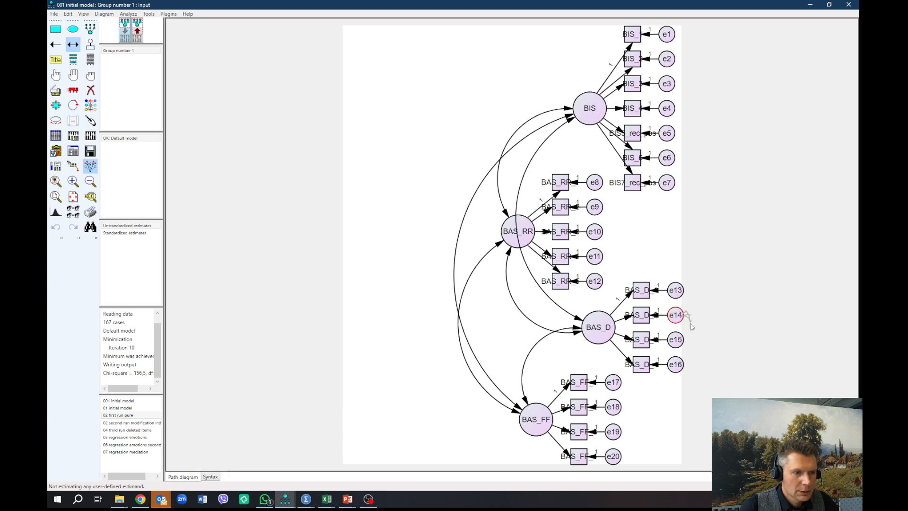
drag(689, 323, 681, 364)
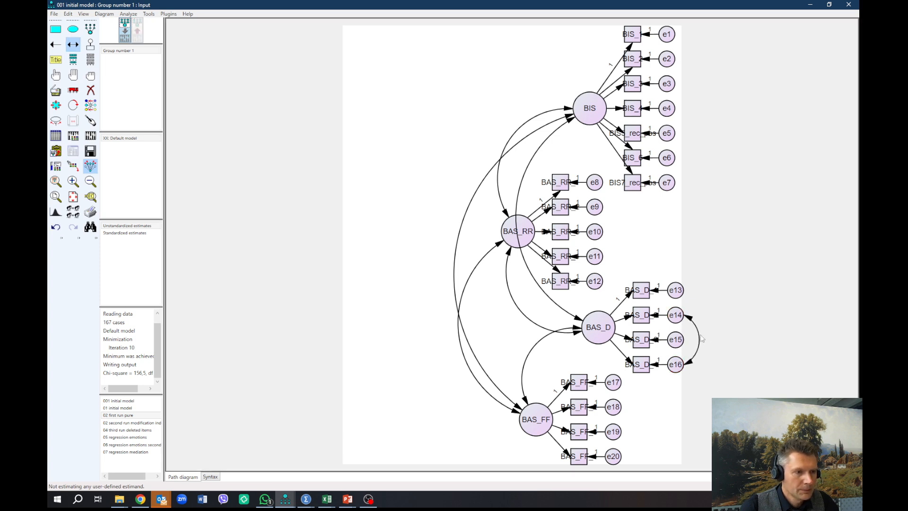
Step: Check the modification indices again and draw a covariance between the error terms e3 and e4
key(alt+Tab)
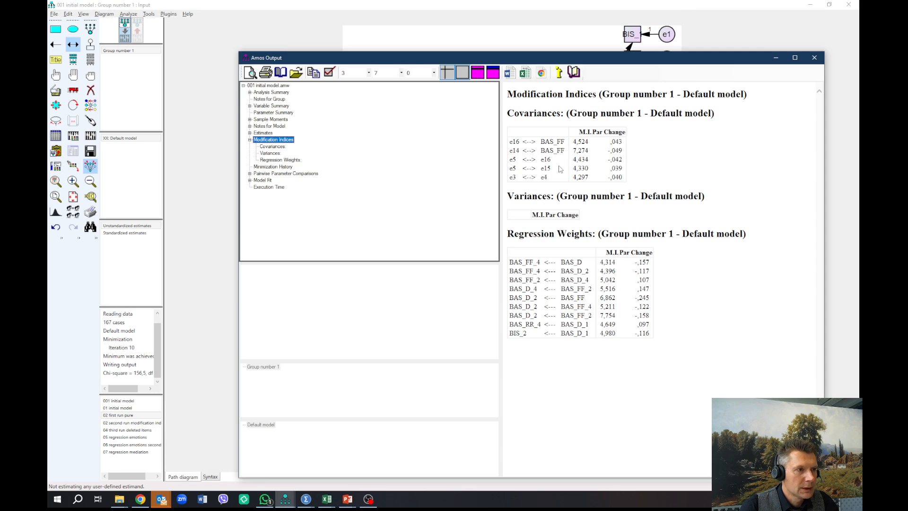
key(alt+Tab)
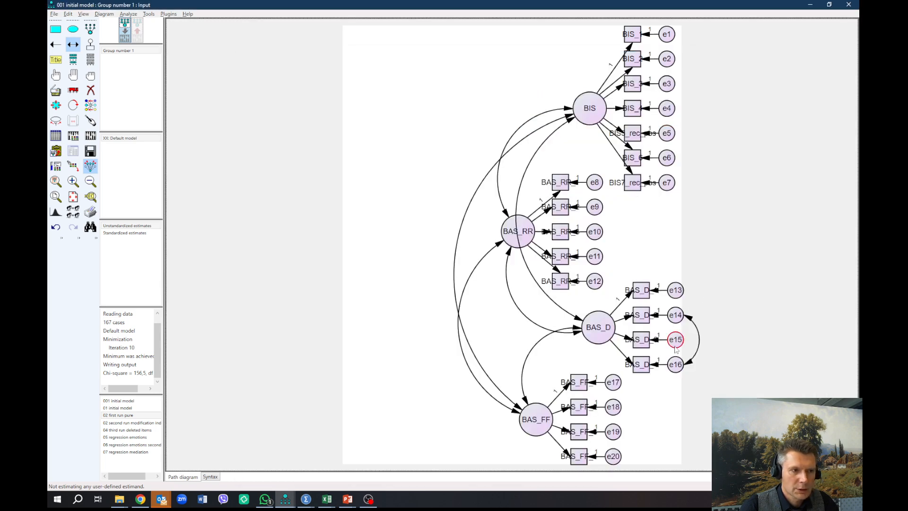
key(alt+Tab)
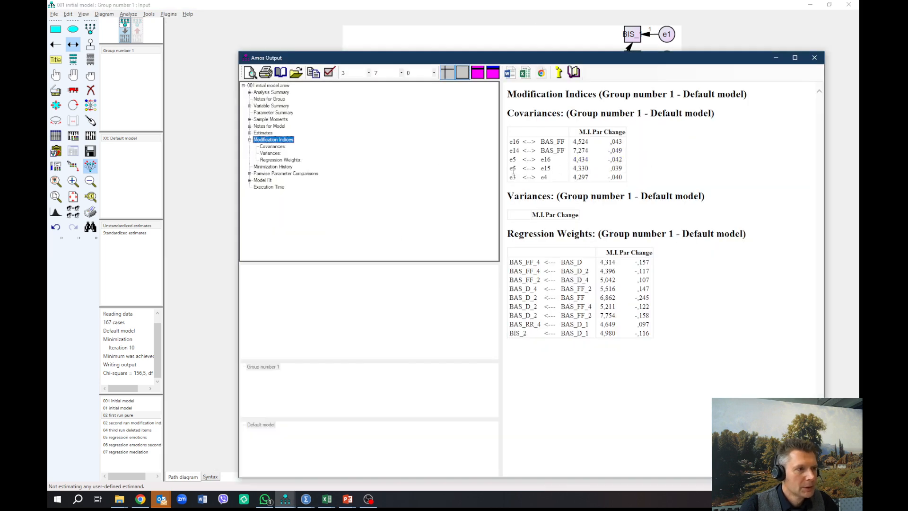
key(alt+Tab)
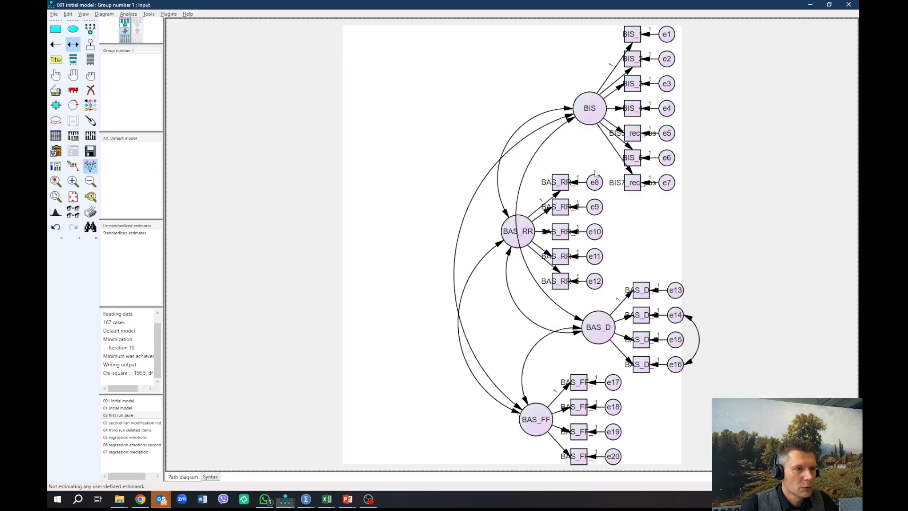
mouse_move(668, 83)
mouse_down()
mouse_move(682, 90)
mouse_move(681, 117)
mouse_up()
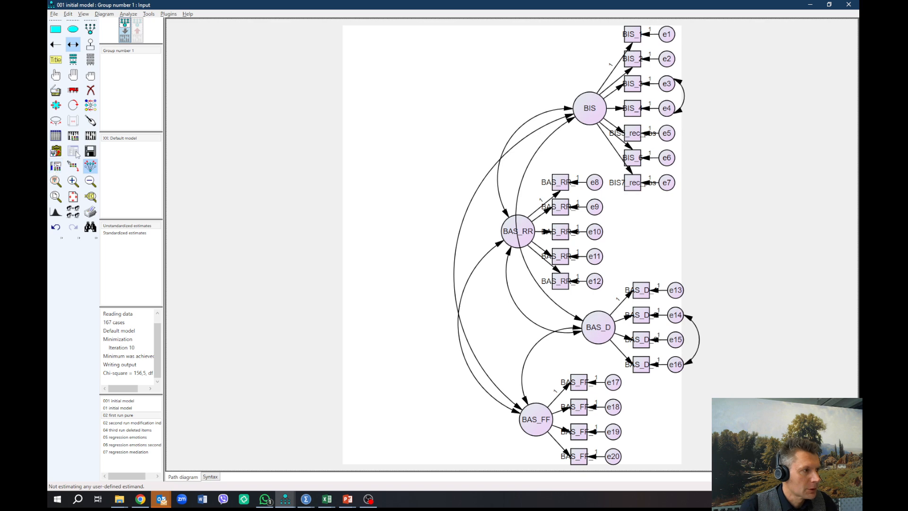
Step: Save the modified model as a new file named "002 modification indices"
click(53, 14)
click(70, 71)
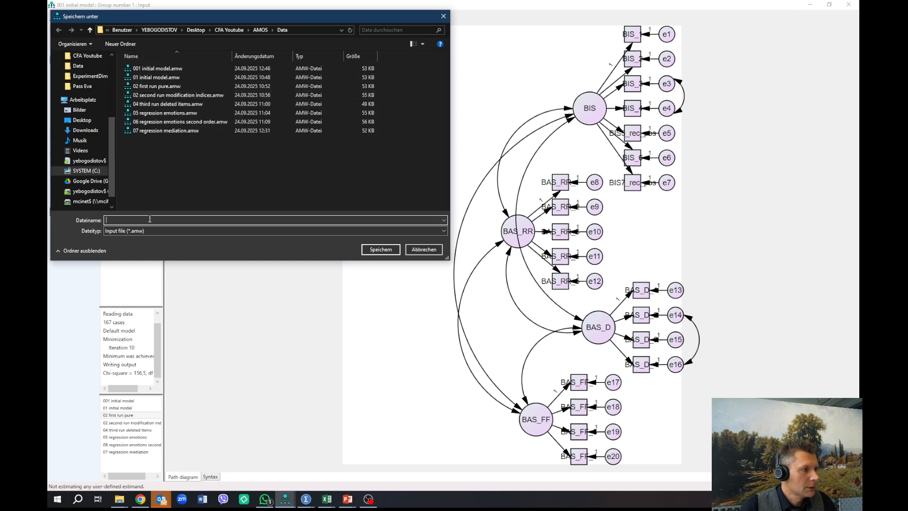
text(002 modification indices)
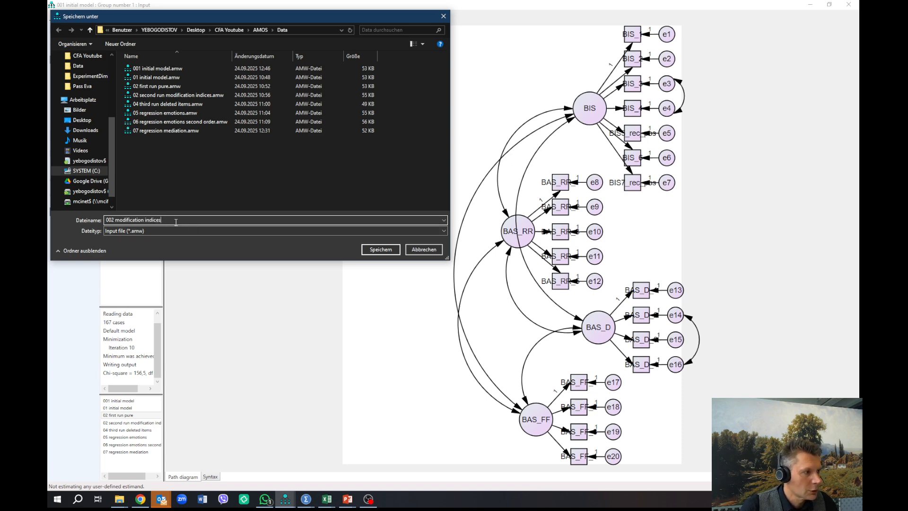
click(380, 249)
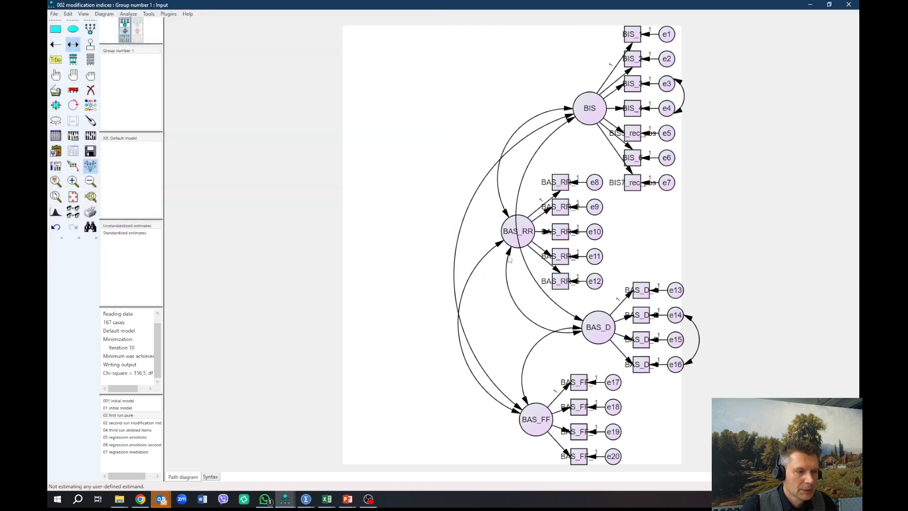
Step: Calculate the estimates for the modified model and review its Model Fit summary in the text output
click(91, 136)
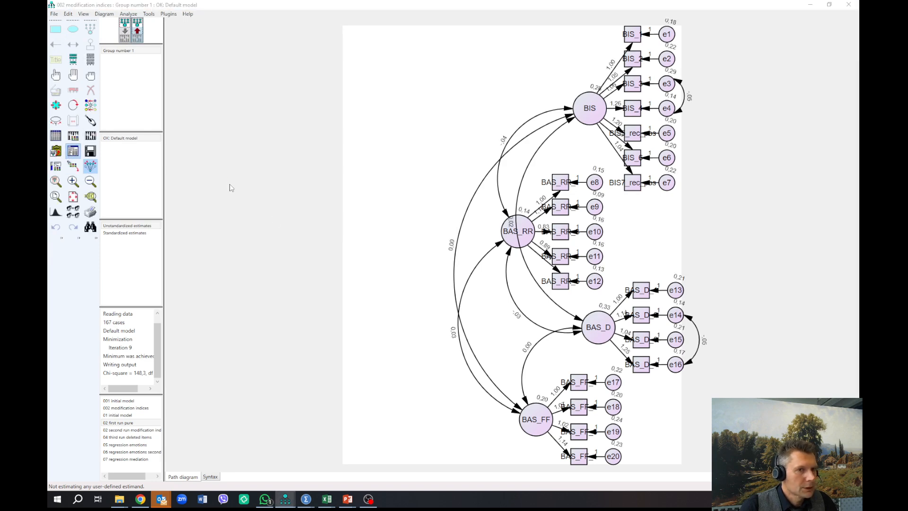
drag(907, 75, 464, 94)
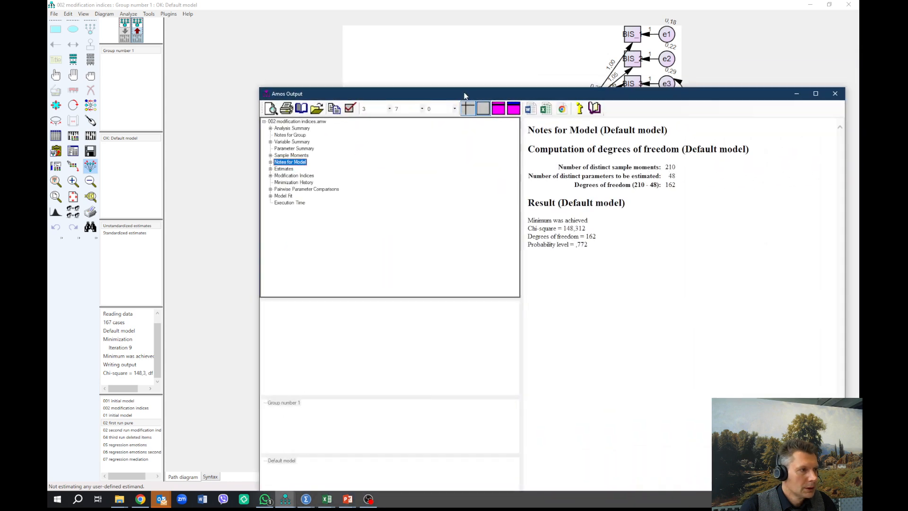
click(287, 195)
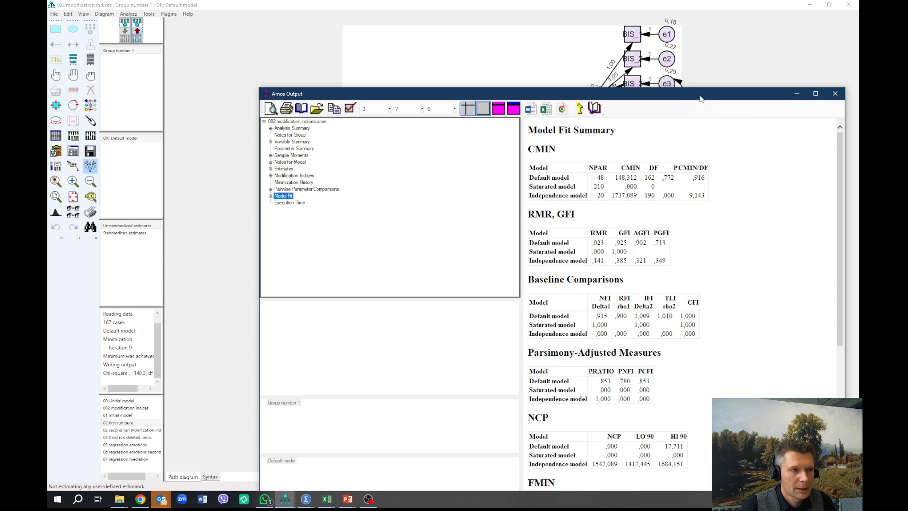
drag(700, 97, 663, 58)
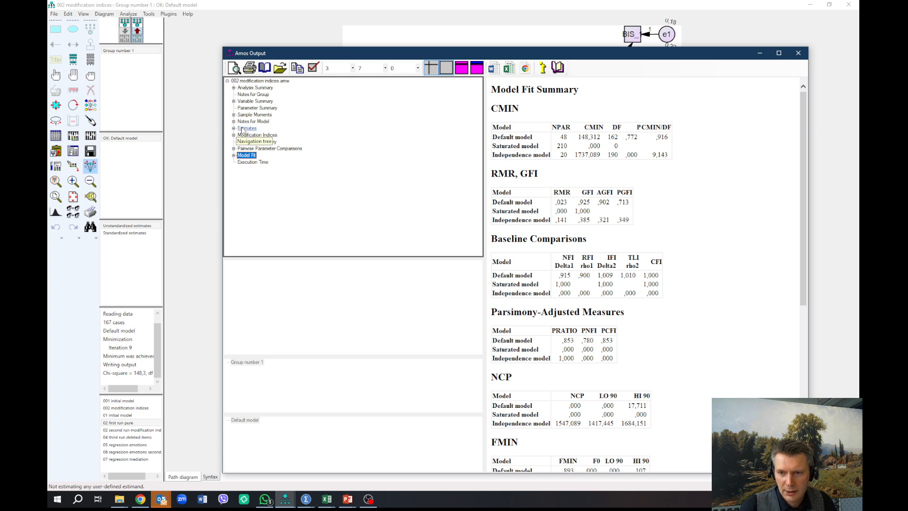
Step: Reopen the text output, examine the standardized regression weights among the scalar estimates, and close the output
click(470, 4)
click(73, 151)
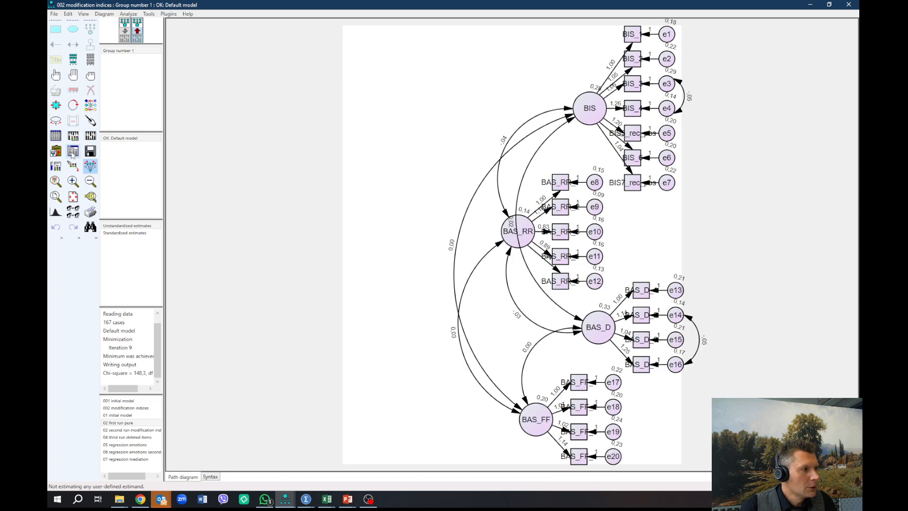
drag(704, 94, 270, 120)
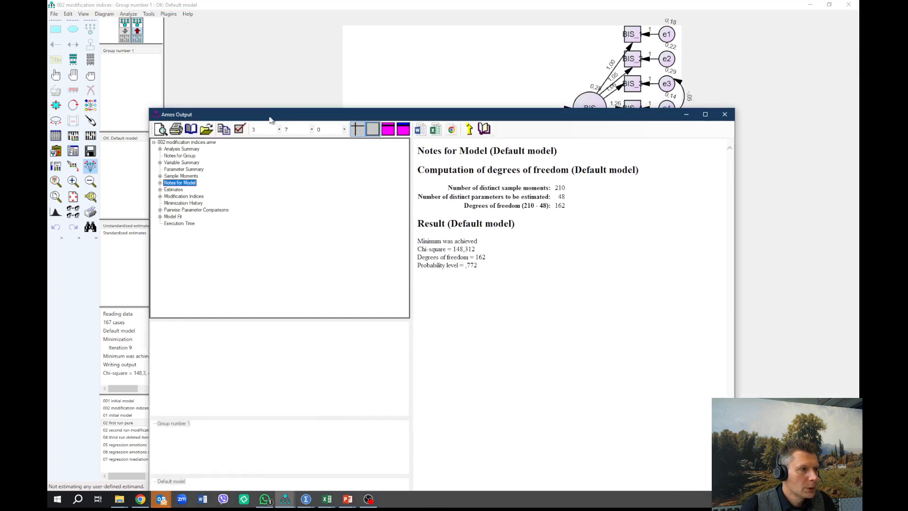
click(158, 189)
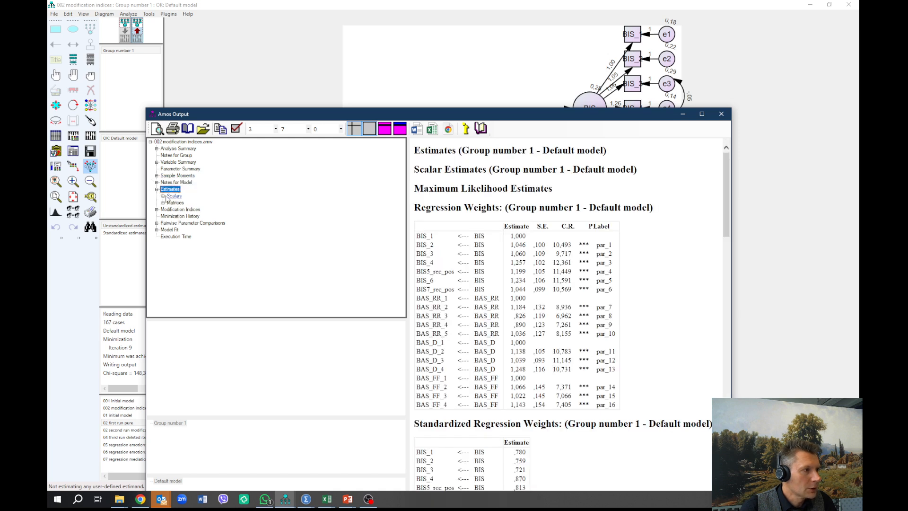
click(163, 196)
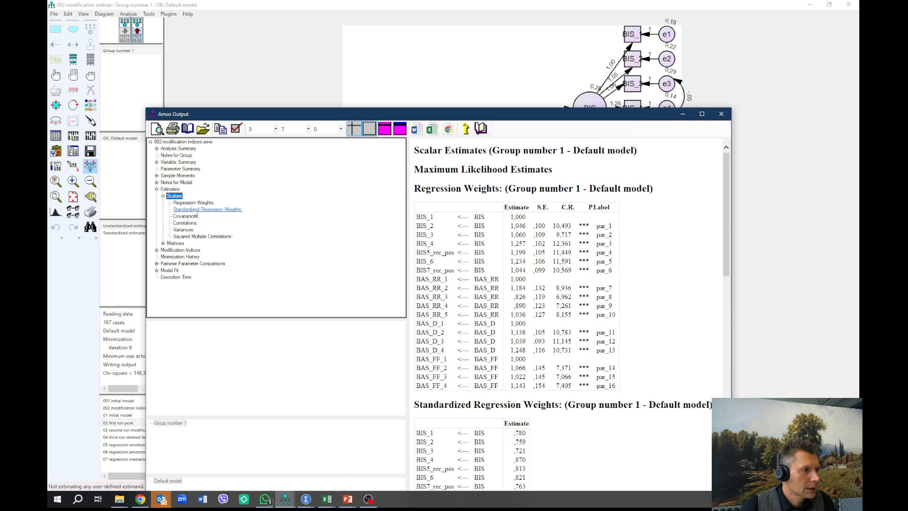
click(208, 209)
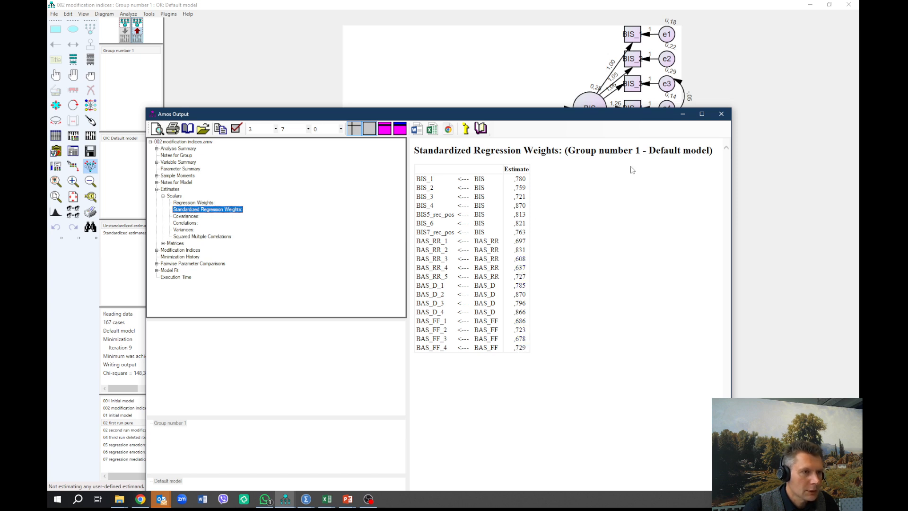
click(722, 114)
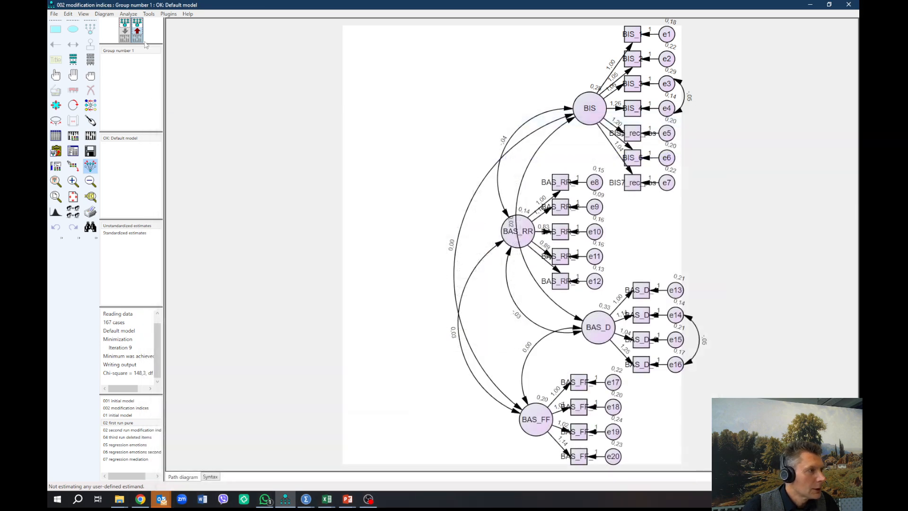
Step: Delete the third and fourth BAS_RR indicators from the path diagram together with their error terms e10 and e11
click(129, 38)
click(90, 90)
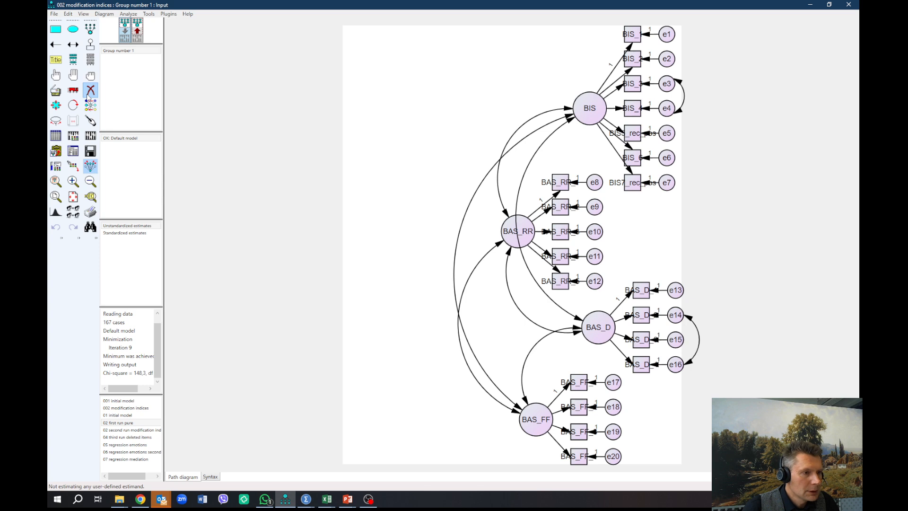
click(562, 234)
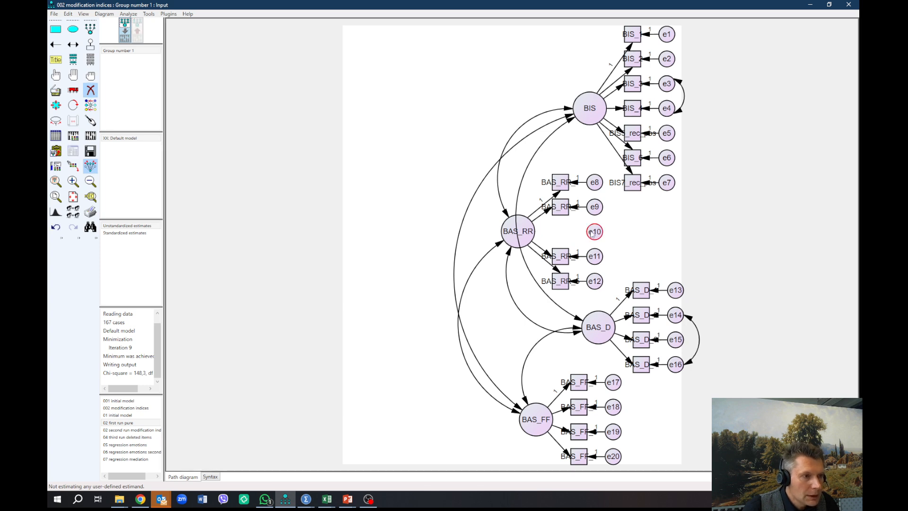
click(563, 256)
click(594, 256)
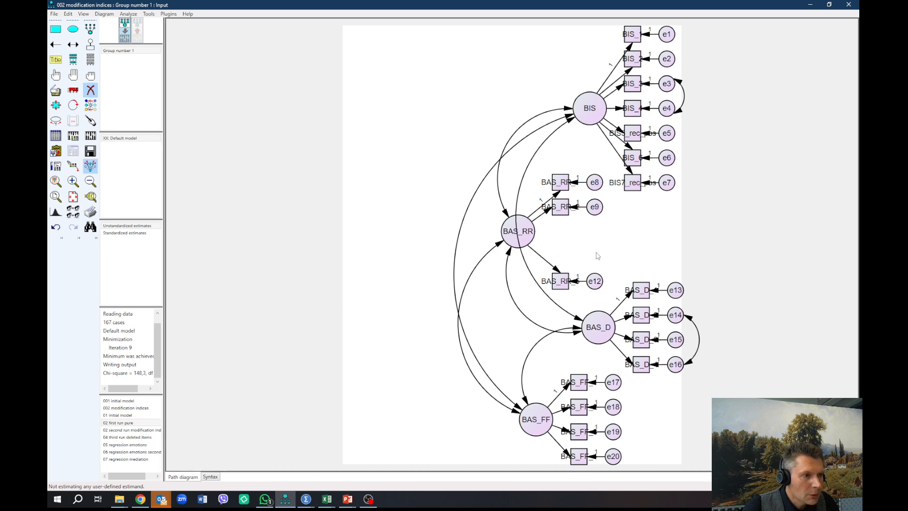
click(525, 235)
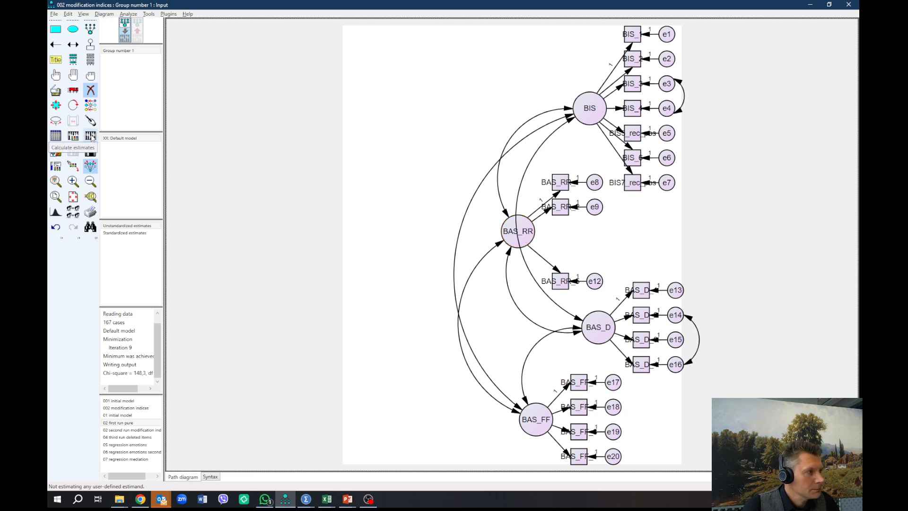
Step: Calculate the estimates for the reduced model and review its Model Fit summary down to RMSEA
click(90, 136)
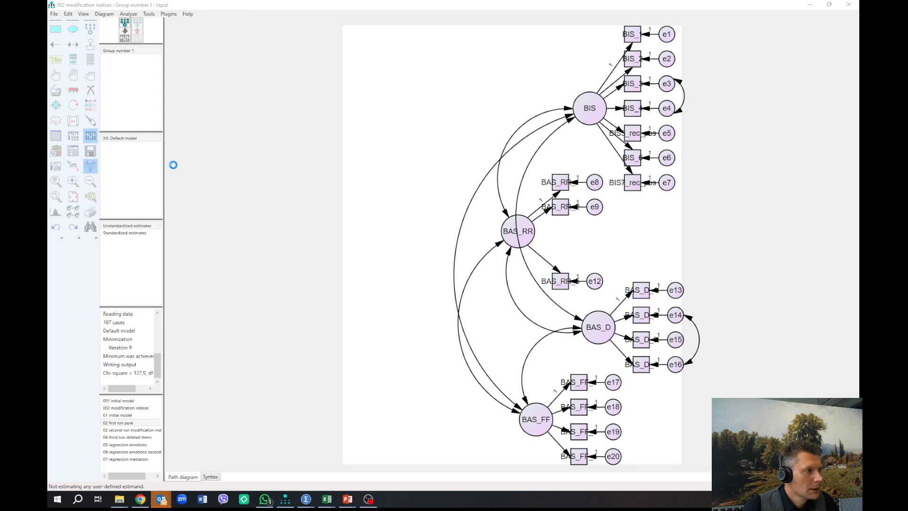
click(90, 164)
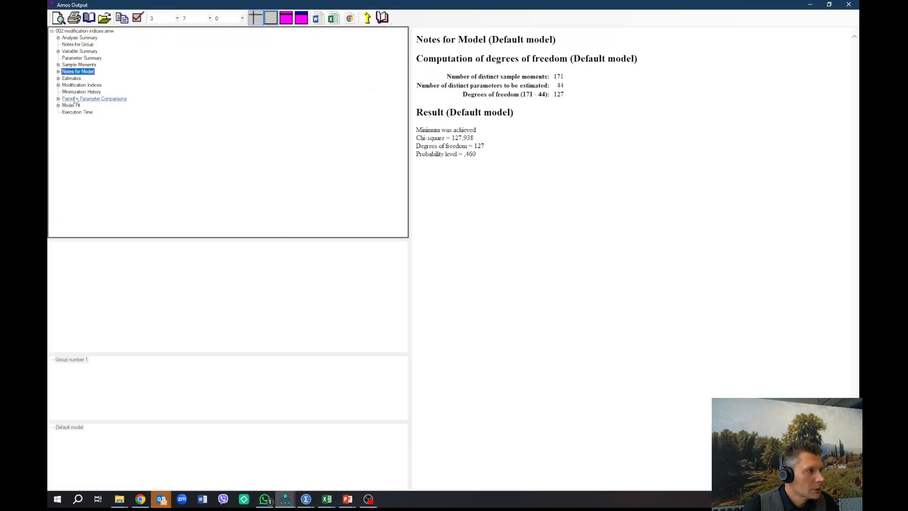
click(70, 106)
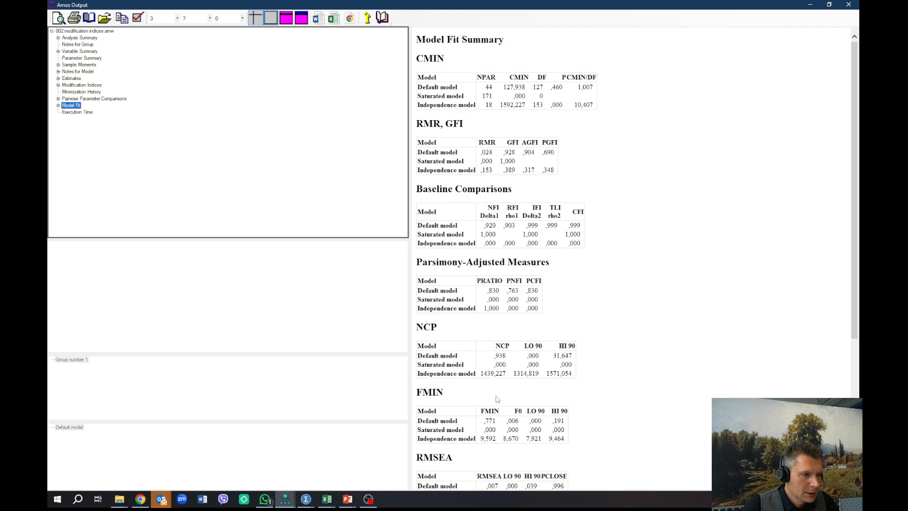
scroll(497, 464, down, 3)
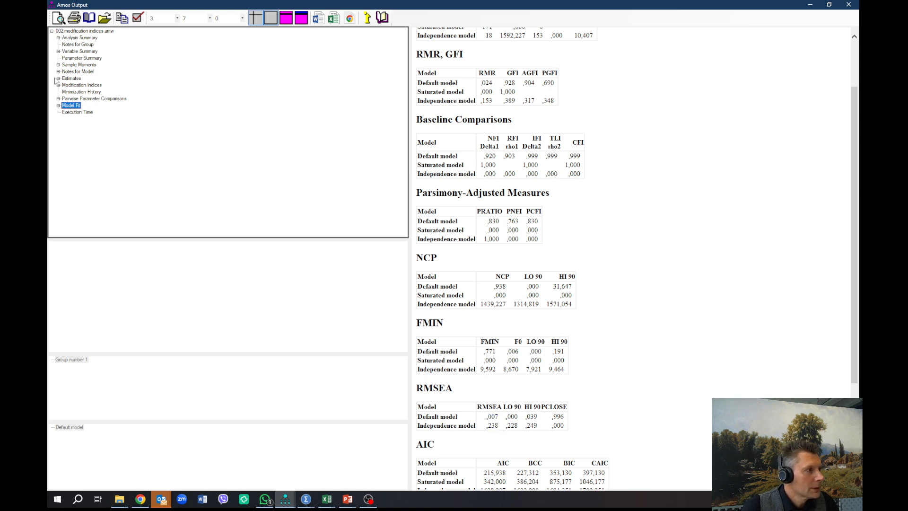
Step: Examine the standardized regression weights among the scalar estimates and minimize the text output
click(58, 79)
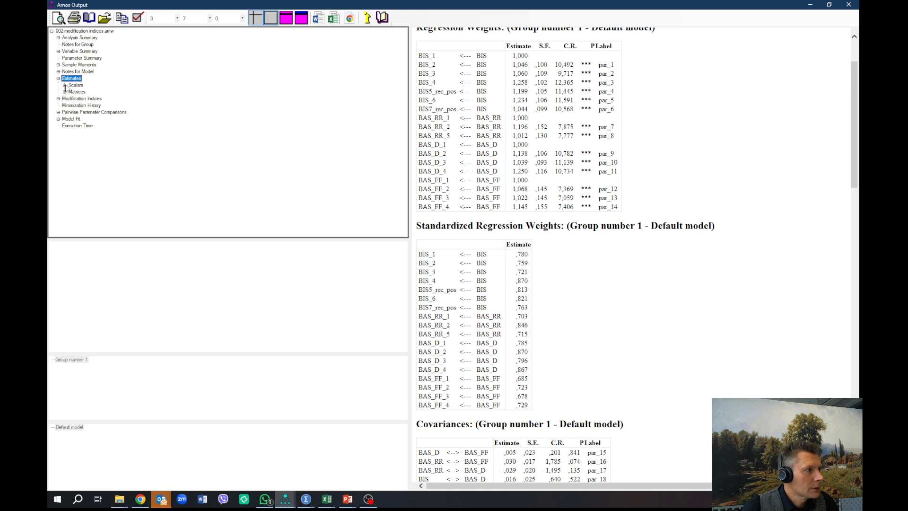
click(64, 85)
click(75, 99)
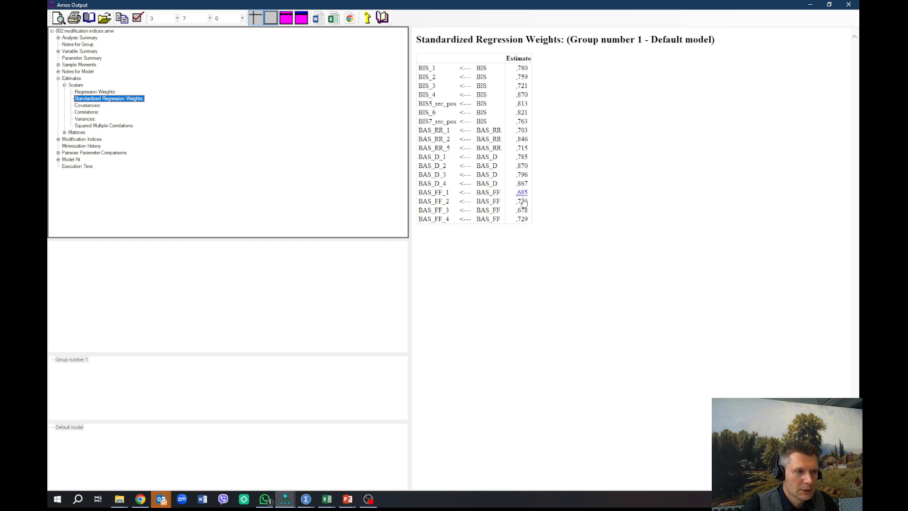
click(810, 6)
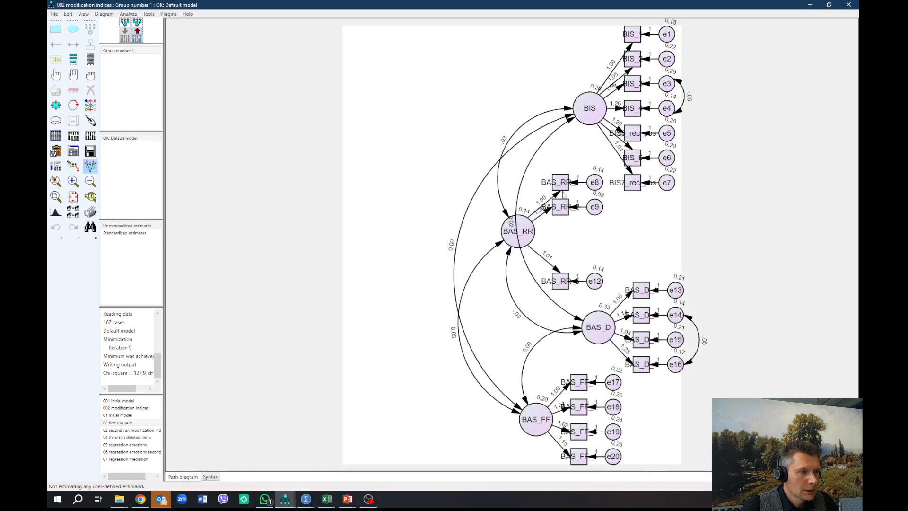
Step: Check the regression weight parameter of the path from BAS_RR to its second indicator in the input diagram, and close the properties
click(122, 30)
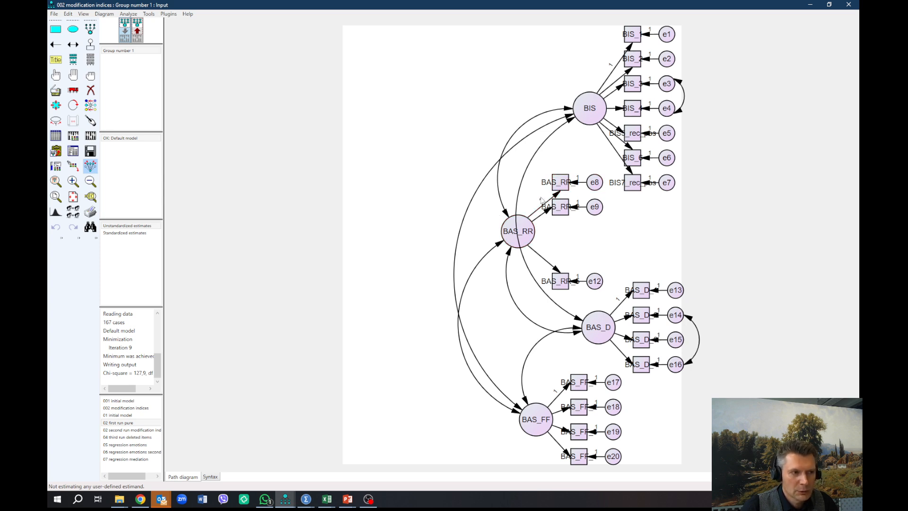
double_click(548, 214)
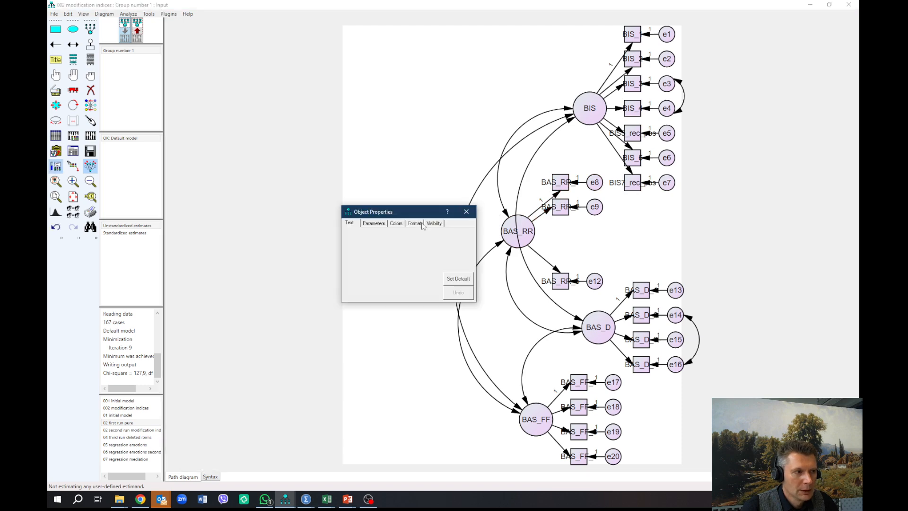
click(376, 226)
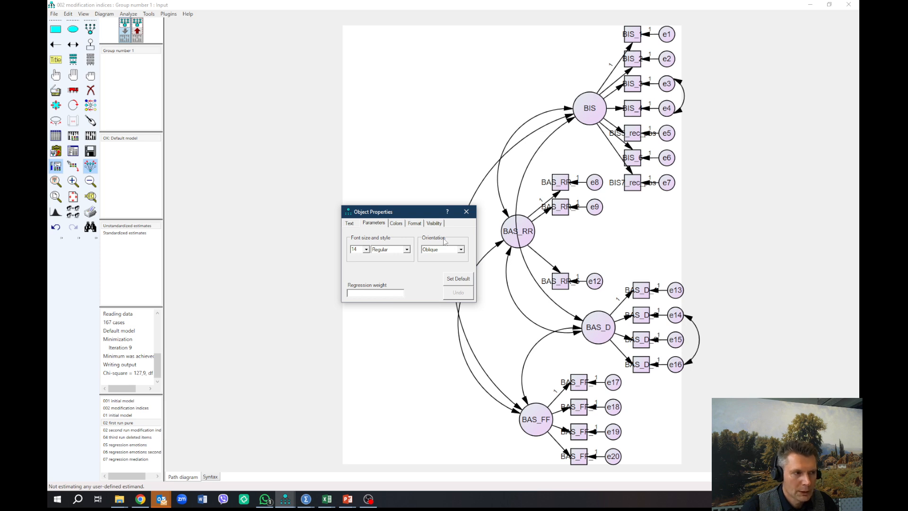
click(466, 211)
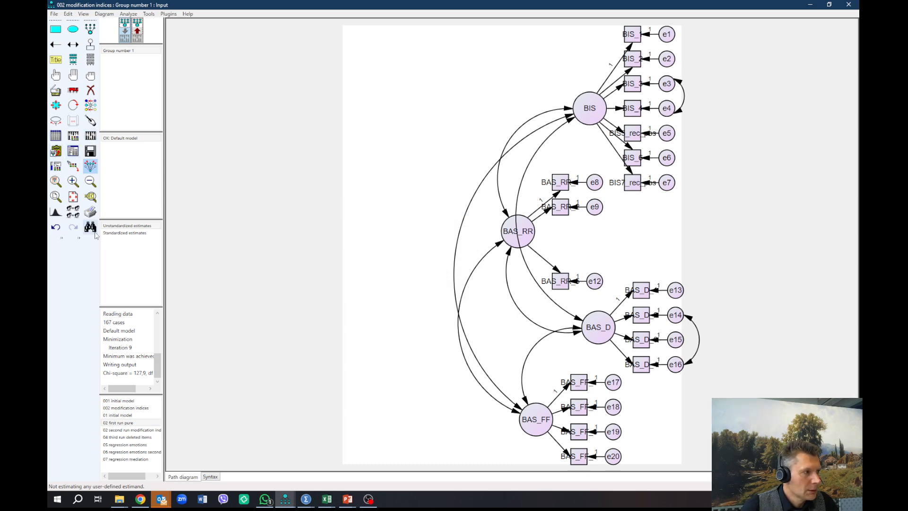
Step: Reopen the Amos text output and copy the Correlations table from the scalar estimates
click(73, 152)
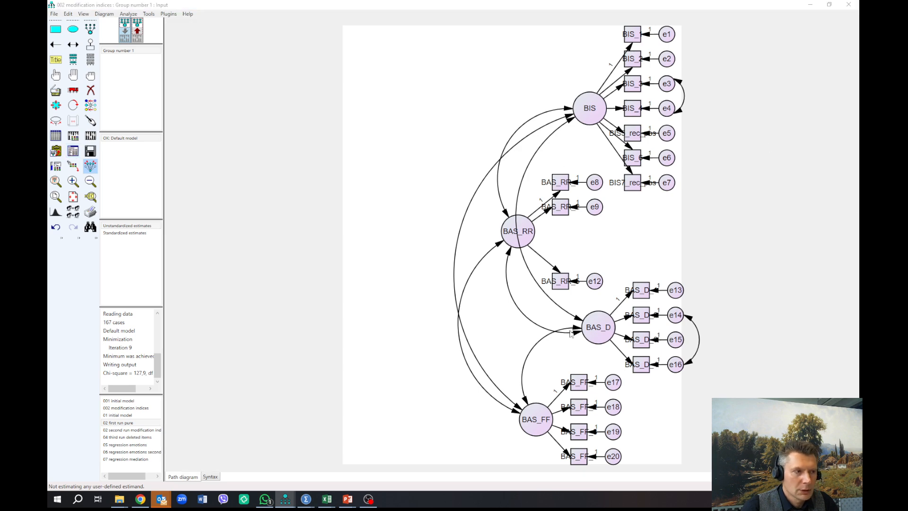
mouse_move(289, 505)
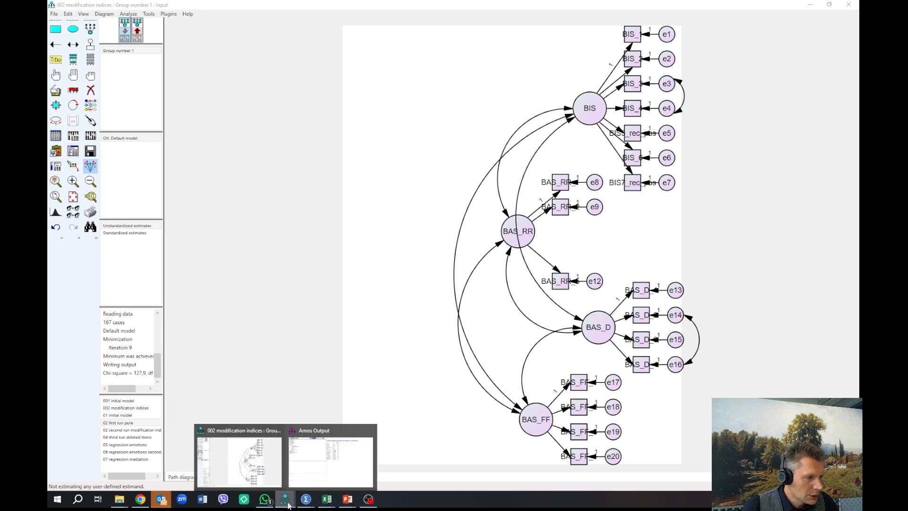
click(331, 475)
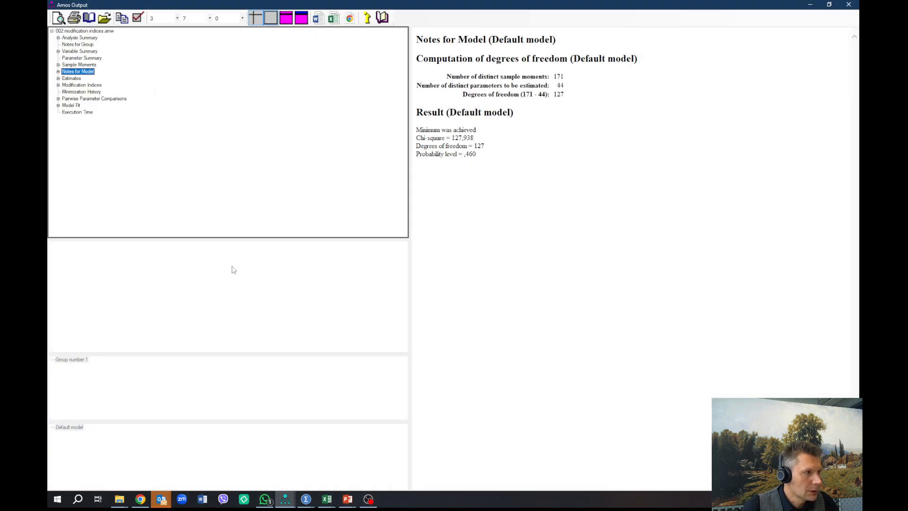
click(59, 78)
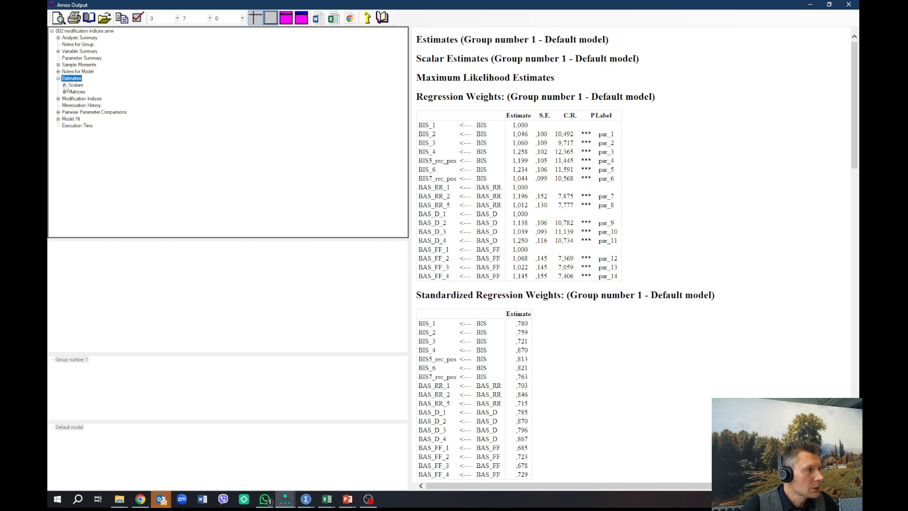
click(65, 85)
click(87, 112)
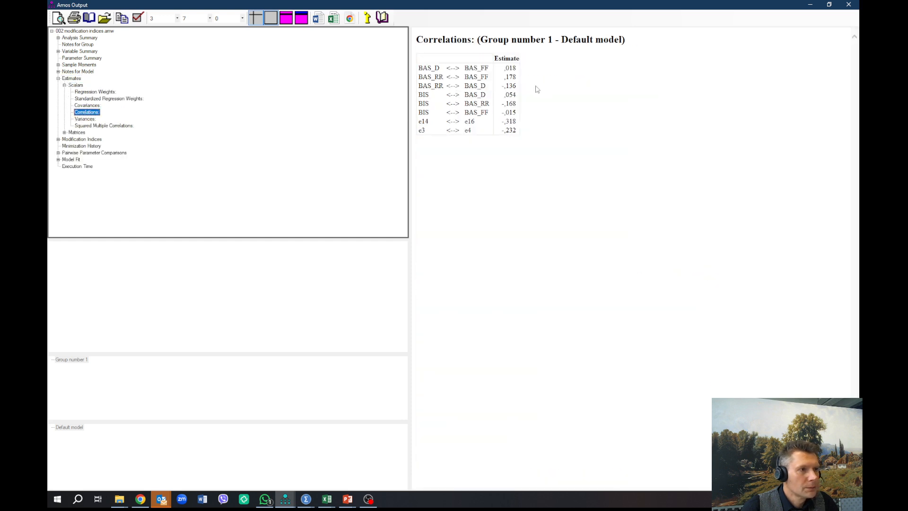
right_click(533, 88)
click(567, 105)
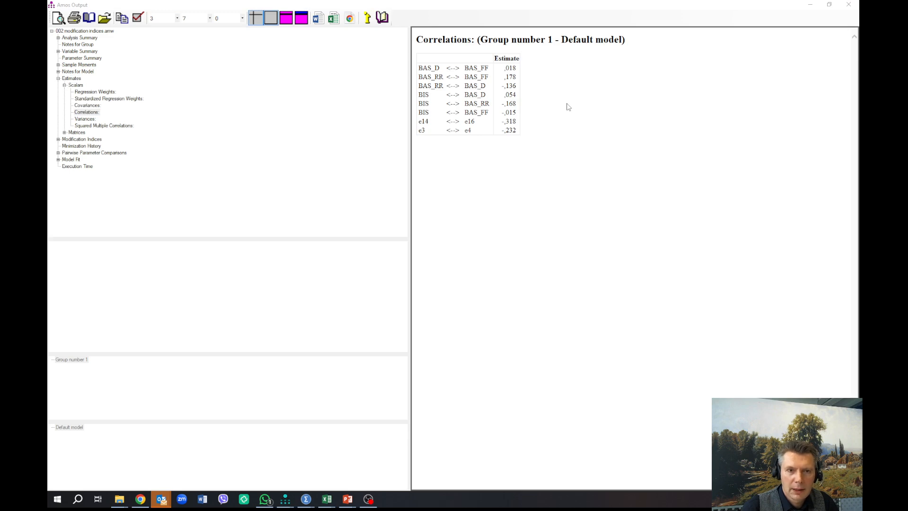
Step: Switch to the Stats Tools Package workbook in Excel and paste the correlations table into cell A2 of the ValidityMaster sheet
key(alt+Tab)
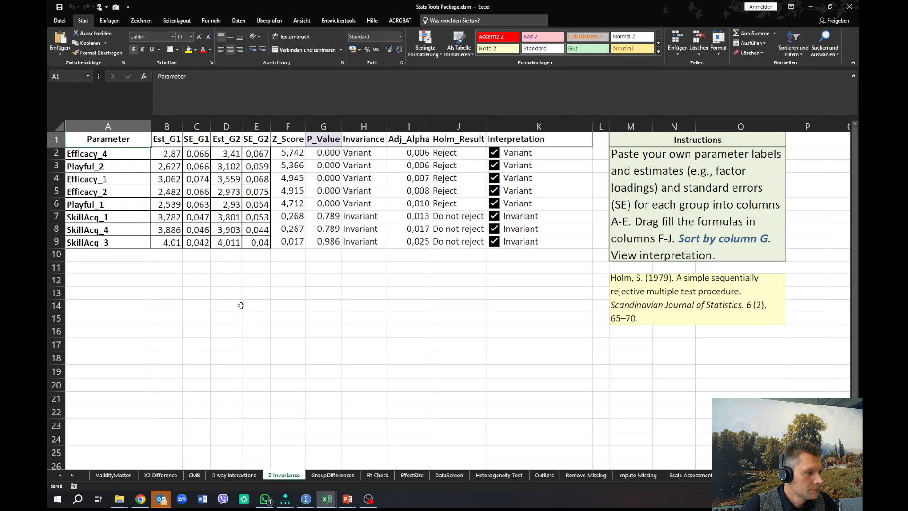
click(109, 475)
scroll(78, 205, up, 2)
click(72, 148)
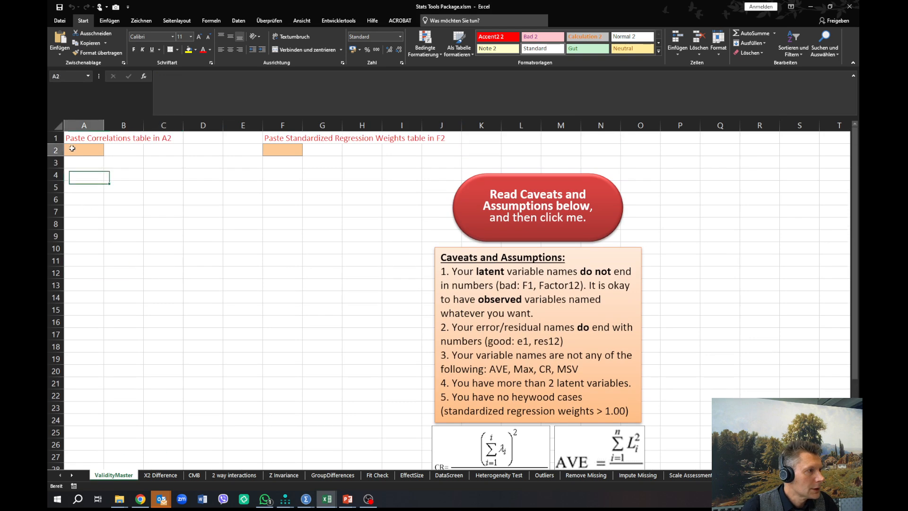
text(Correlations: (Group number 1 - Default model) 			Estimate BAS_D	<-->	BAS_FF	,018 BAS_RR	<-->	BAS_FF	,178 BAS_RR	<-->	BAS_D	-,136 BIS	<-->	BAS_D	,054 BIS	<-->	BAS_RR	-,168 BIS	<-->	BAS_FF	-,015 e14	<-->	e16	-,318 e3	<-->	e4	-,232)
Step: Copy the Standardized Regression Weights table from the Amos output and paste it into cell F2 of the ValidityMaster sheet
key(alt+Tab)
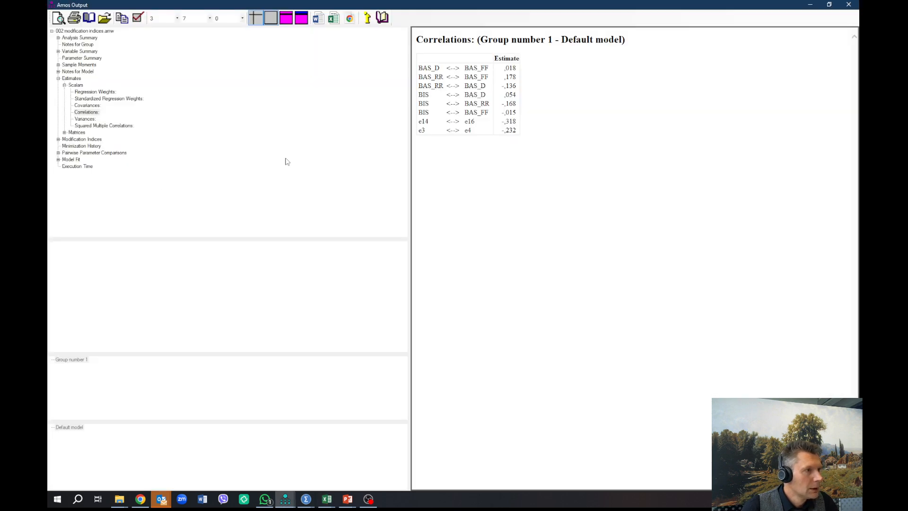
click(125, 99)
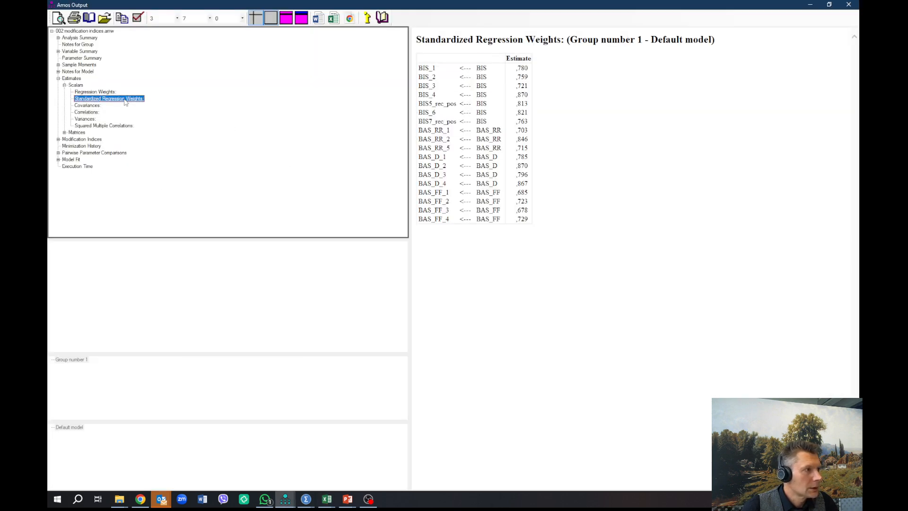
right_click(578, 128)
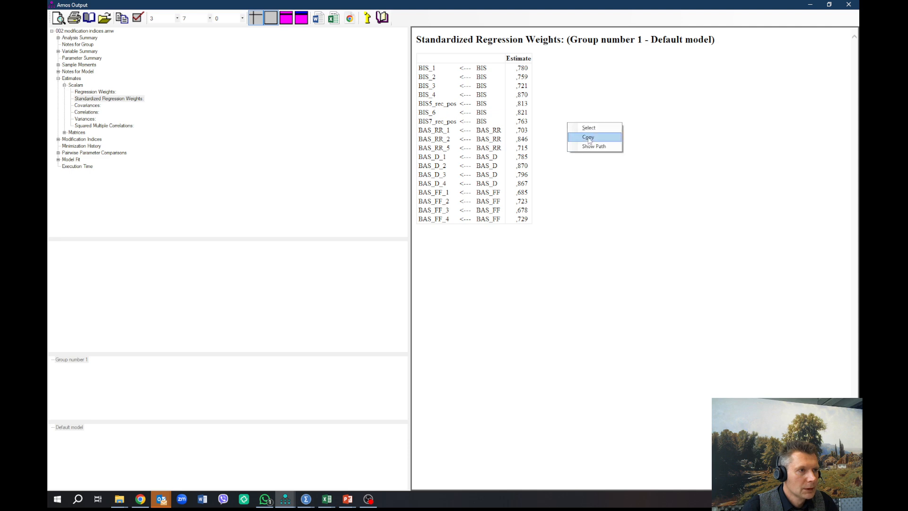
click(590, 141)
key(alt+Tab)
click(284, 154)
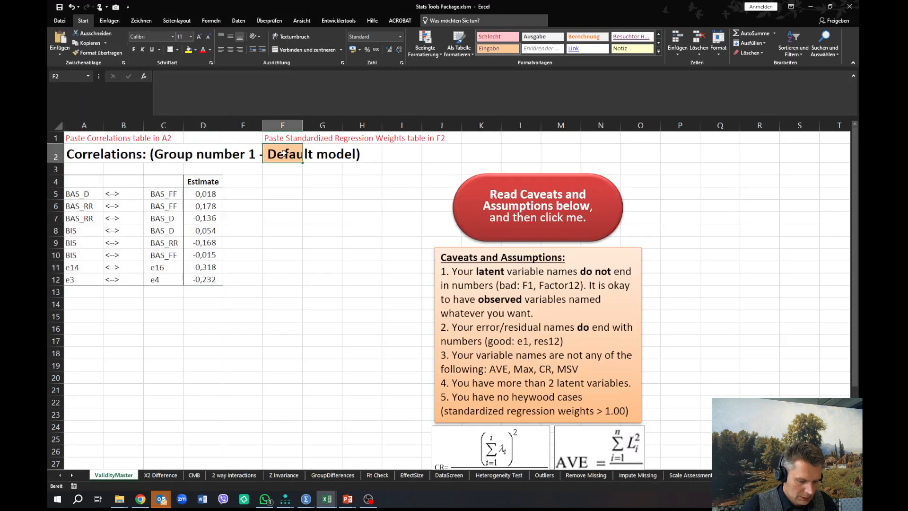
key(ctrl+v)
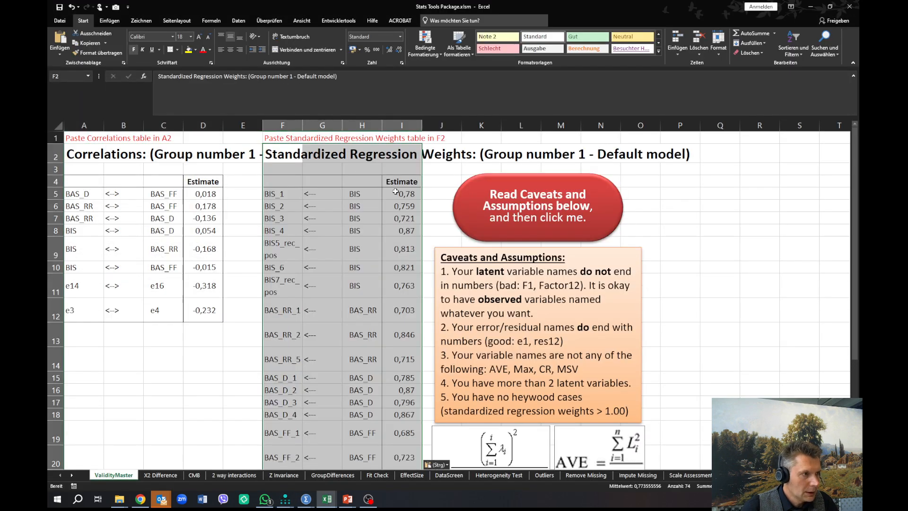
Step: Run the ValidityMaster calculation and check the AVE of BAS_RR in the results table
click(526, 206)
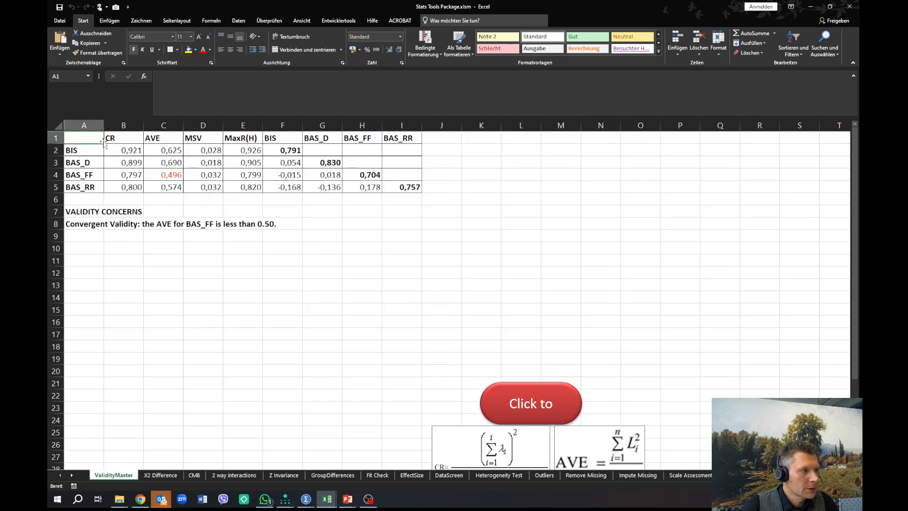
click(174, 189)
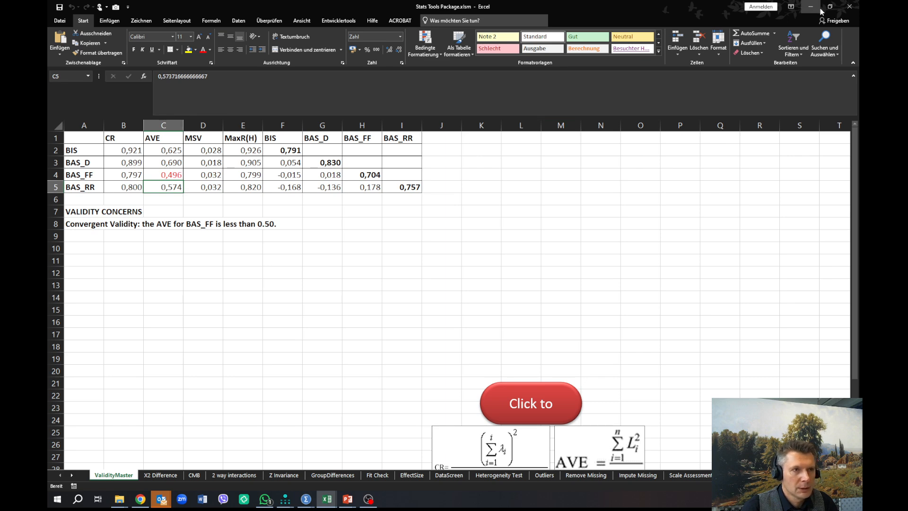
Step: Close the Stats Tools Package workbook, dismissing its warnings, and switch back to the Amos path diagram
click(848, 13)
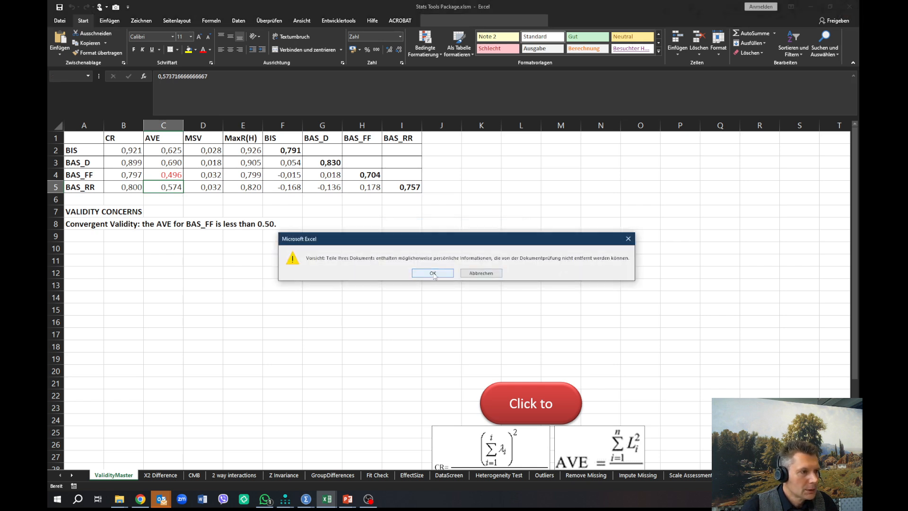
click(447, 274)
click(474, 274)
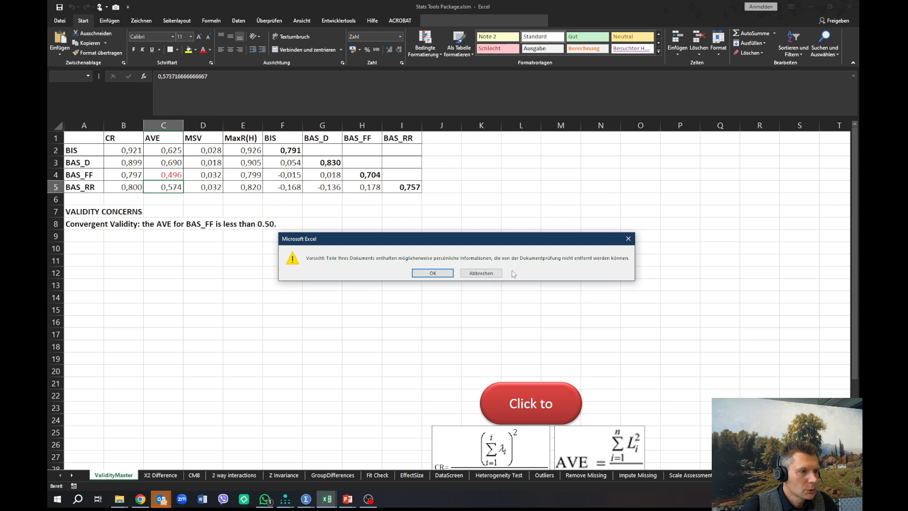
click(492, 275)
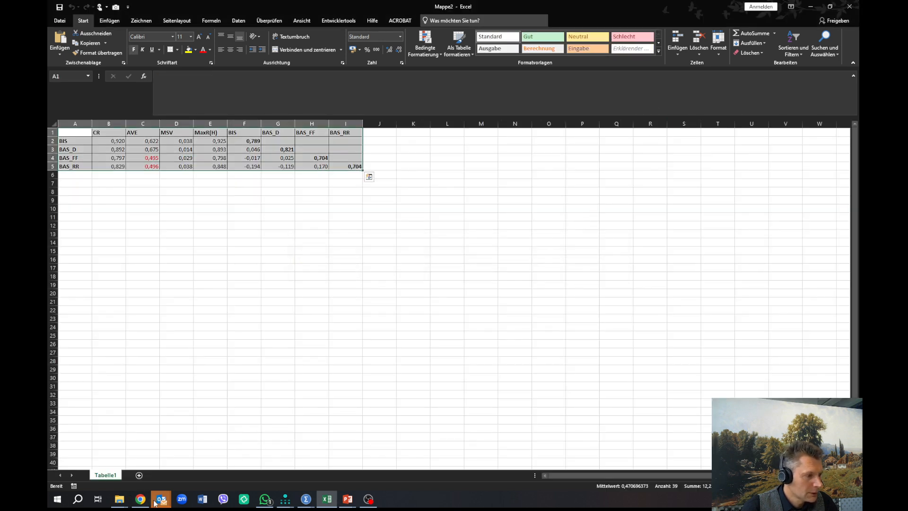
mouse_move(293, 504)
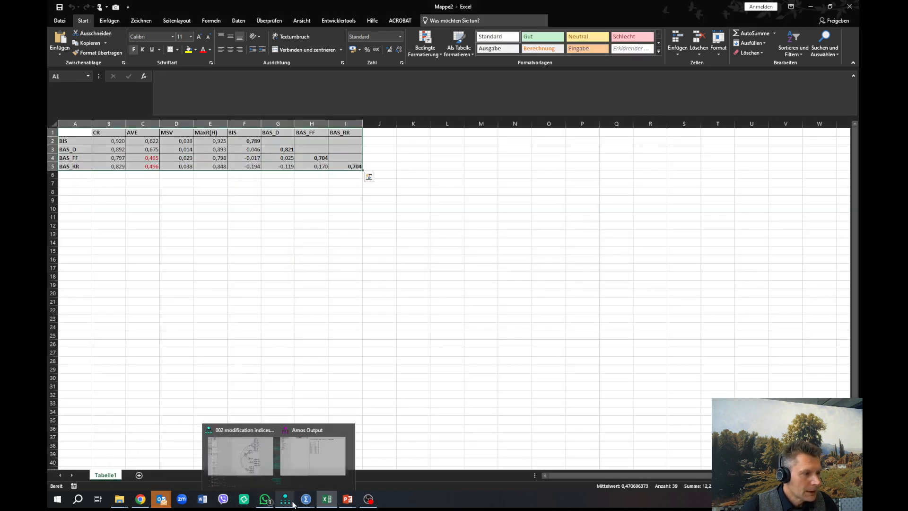
click(269, 463)
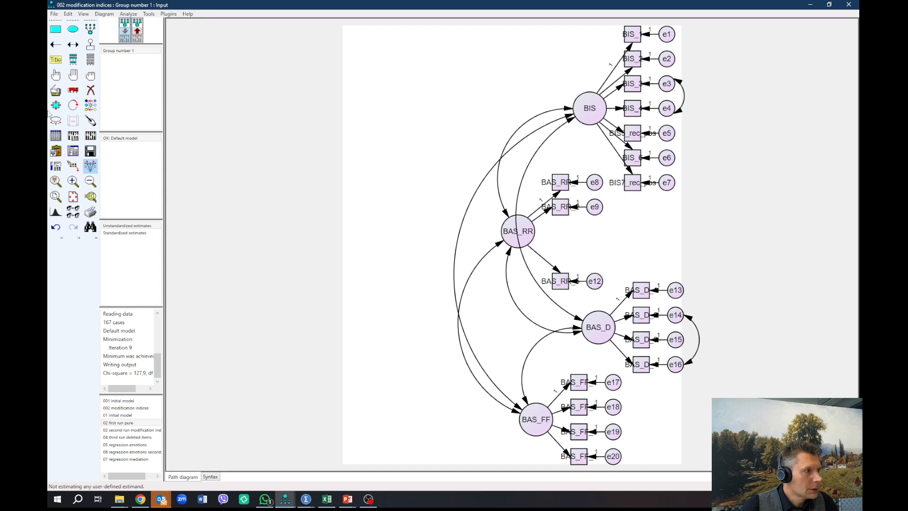
Step: Examine the Standardized Regression Weights in the Amos output to find the weakest BAS_FF item, and close the output
click(71, 152)
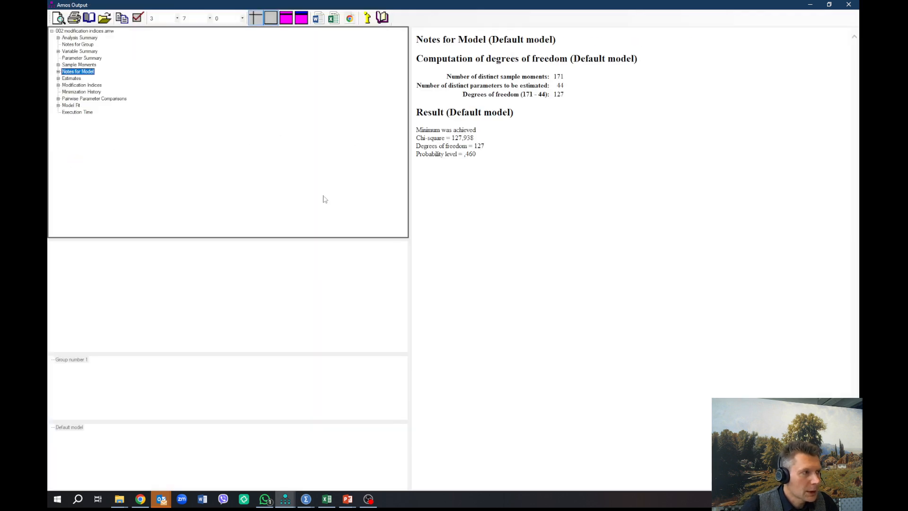
click(58, 79)
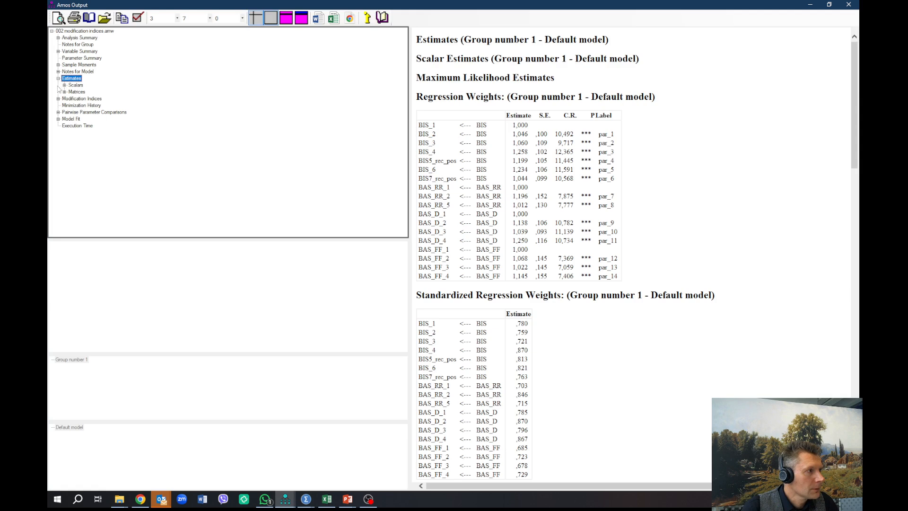
click(64, 86)
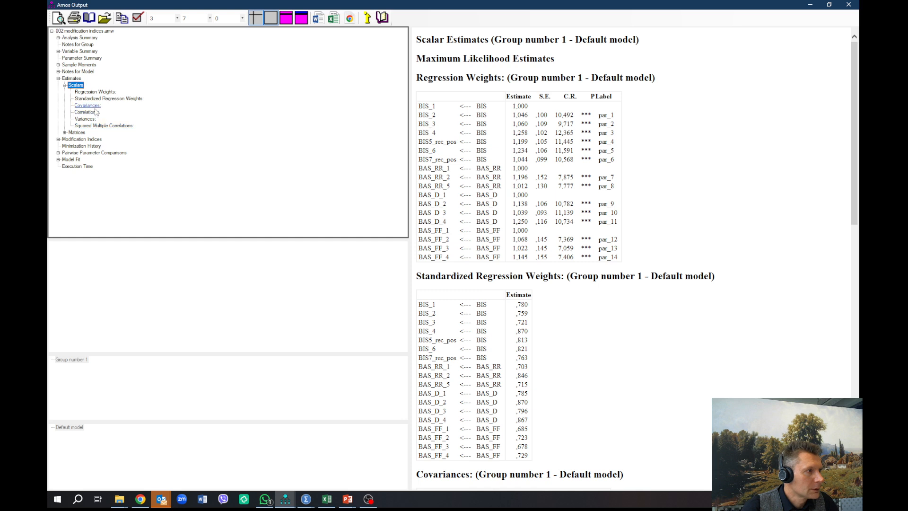
click(109, 98)
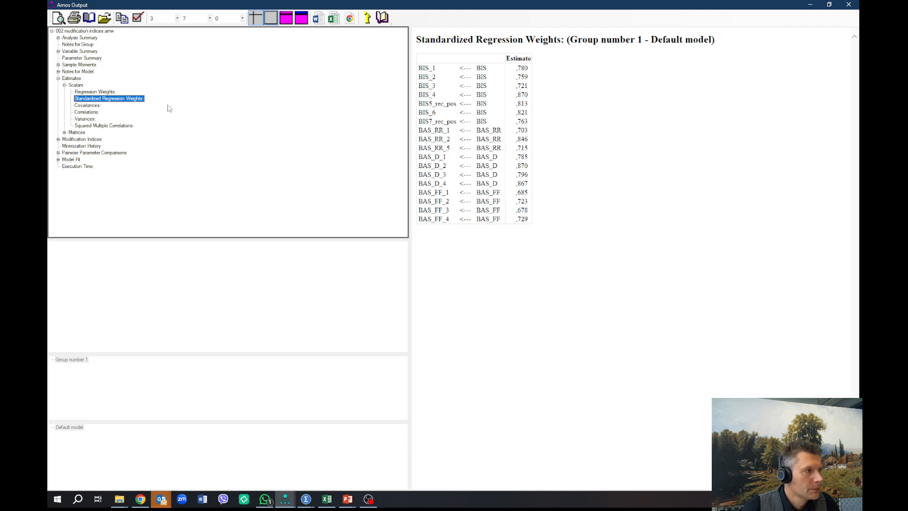
click(849, 5)
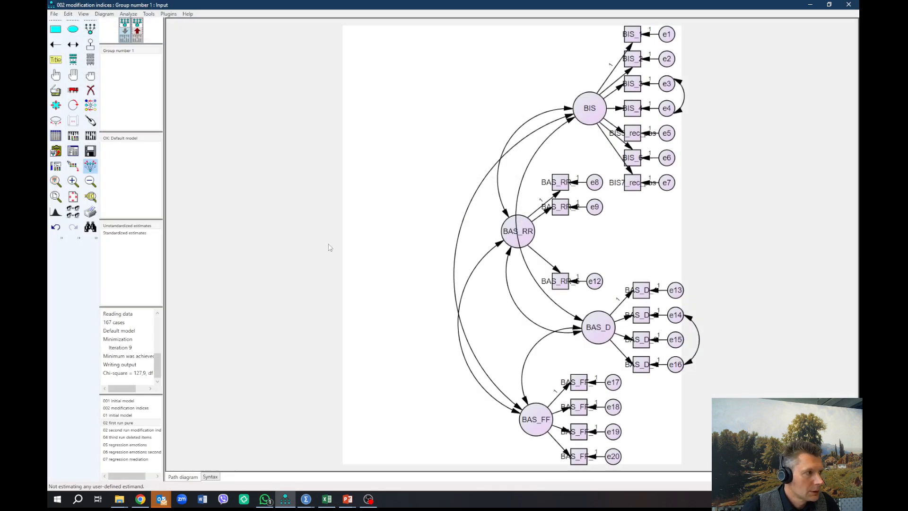
Step: Delete the BAS_FF_3 indicator and its error term e19 from the path diagram and recalculate the estimates
click(90, 90)
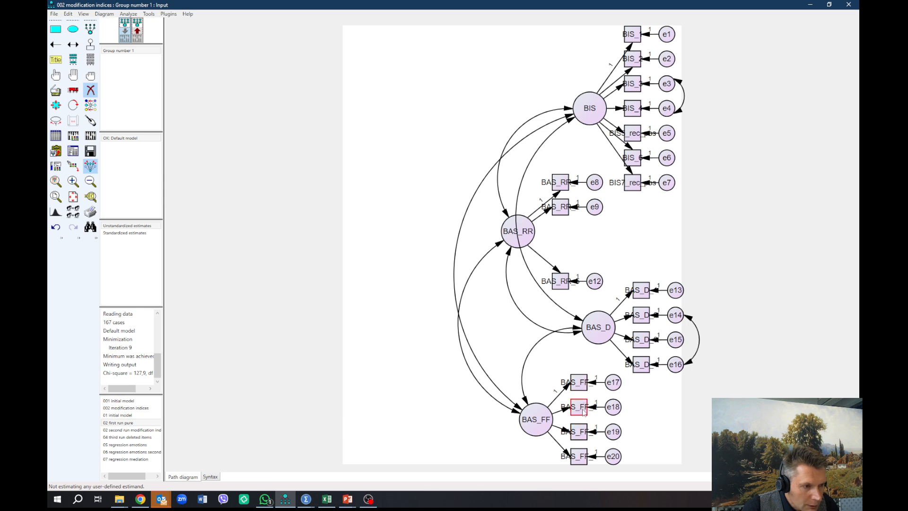
click(582, 431)
click(612, 431)
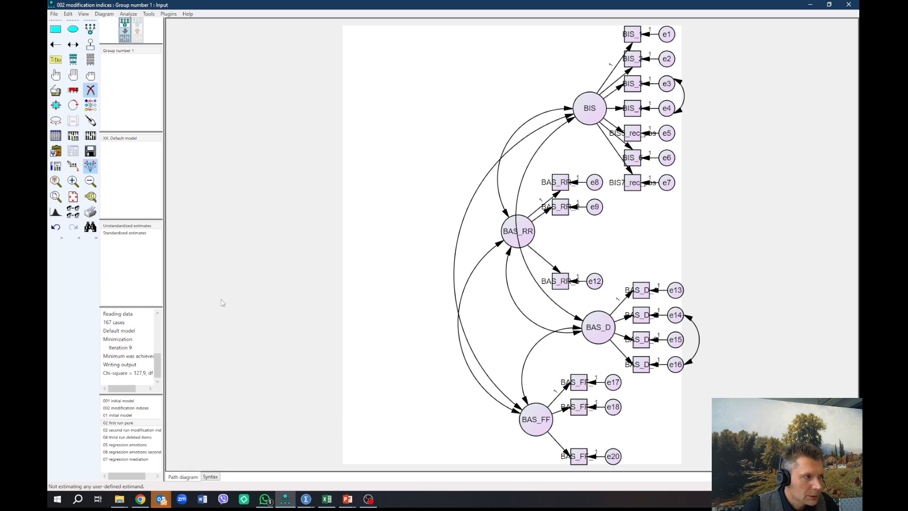
click(90, 136)
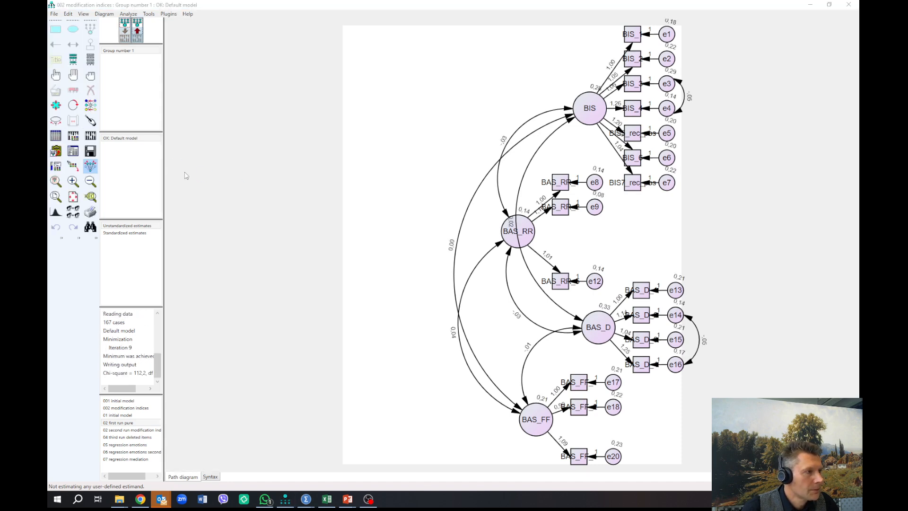
Step: Review the Model Fit summary and the Estimates of the recalculated model in the Amos output
click(73, 151)
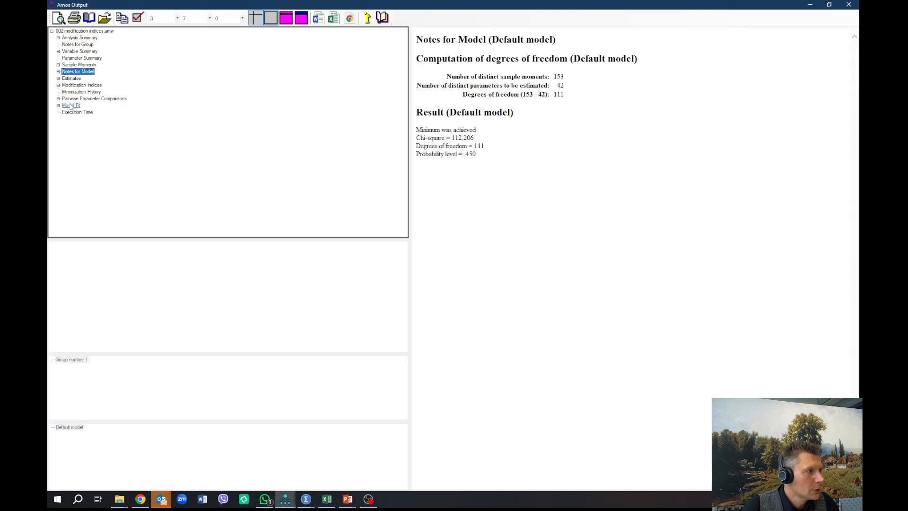
click(71, 106)
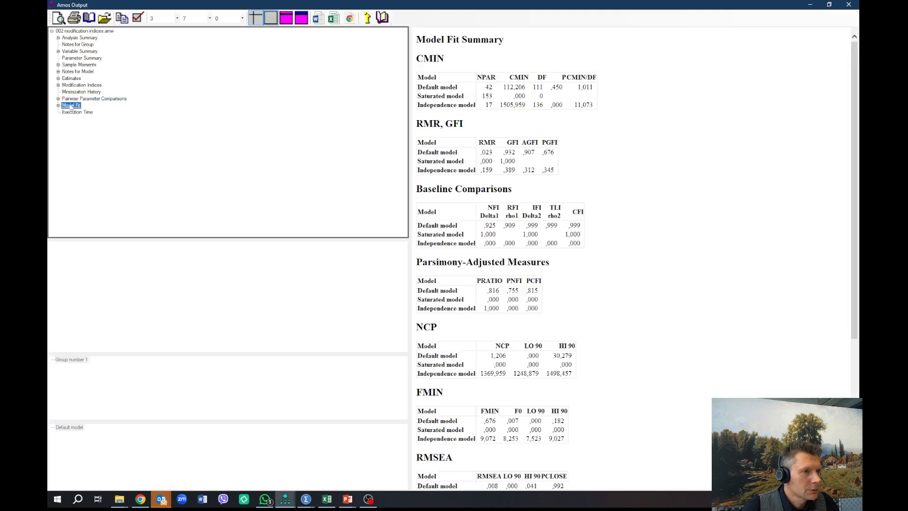
click(70, 78)
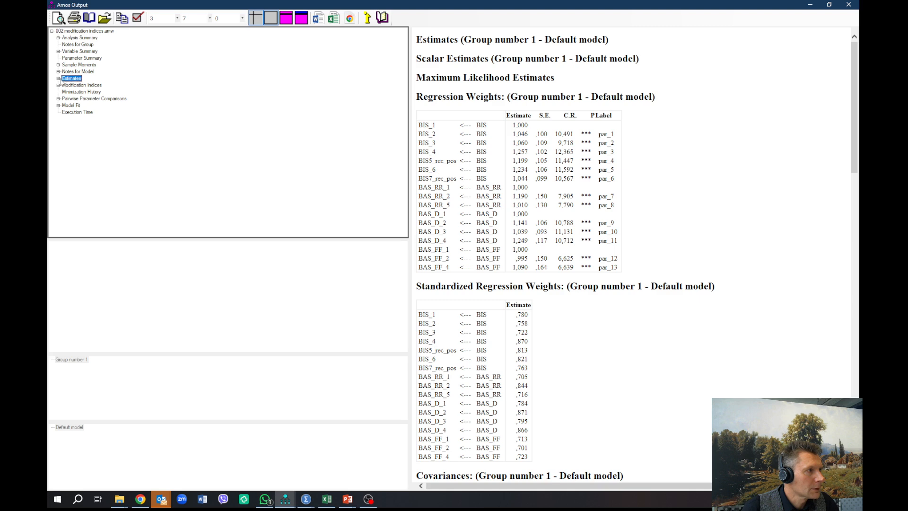
Step: Display the Correlations table under the scalar estimates and copy it
click(58, 79)
click(64, 86)
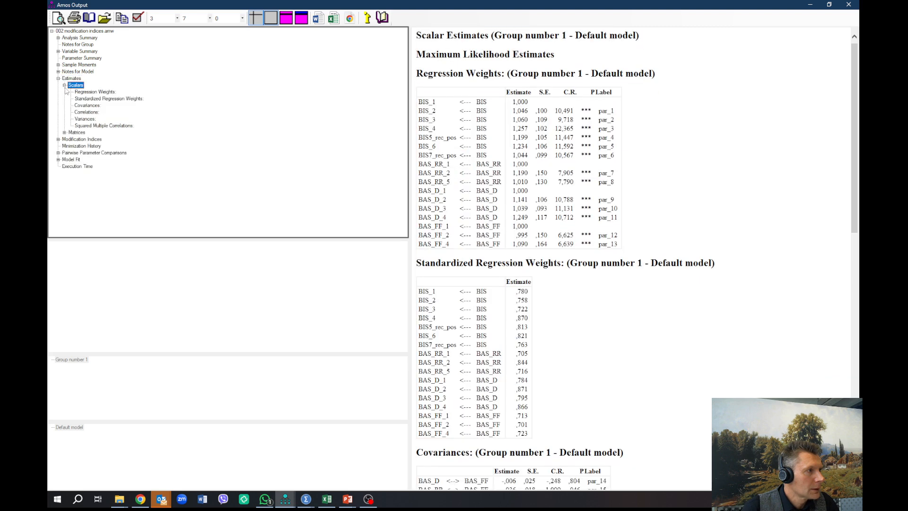
click(87, 112)
click(550, 108)
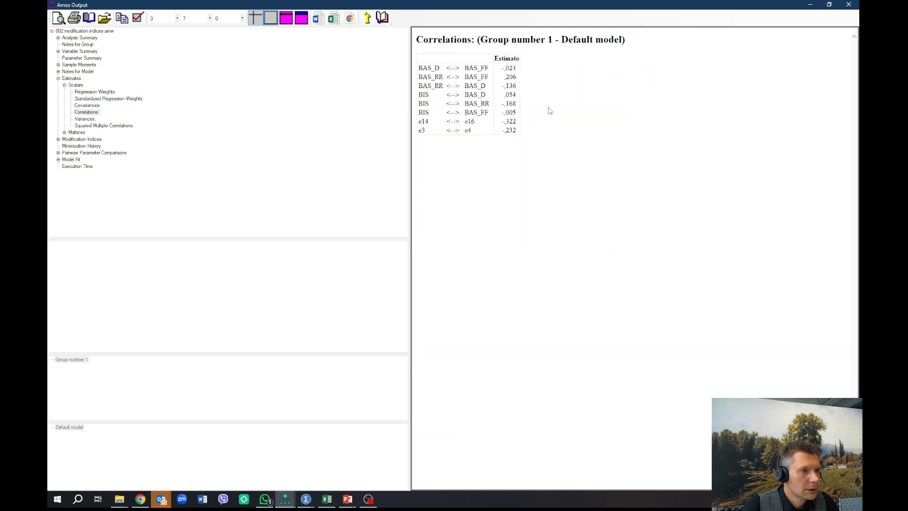
right_click(548, 108)
click(569, 122)
Step: Reopen Stats Tools Package.xlsm from the CFA Youtube folder and paste the correlations table into cell A2 of the ValidityMaster sheet
key(alt+Tab)
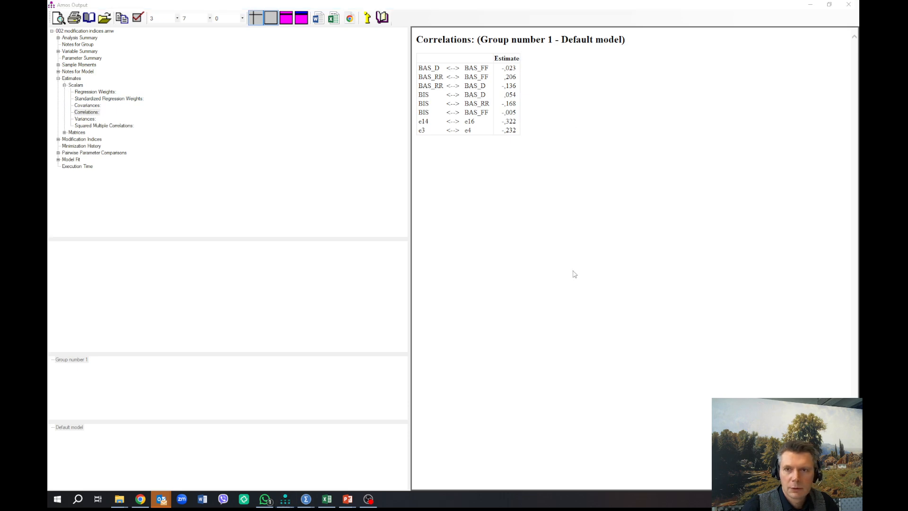
key(alt+Tab)
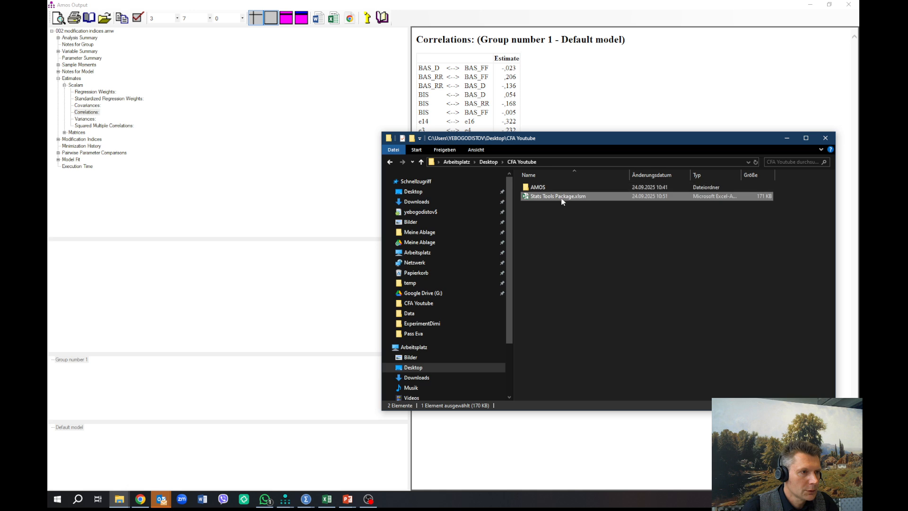
key(alt+Tab)
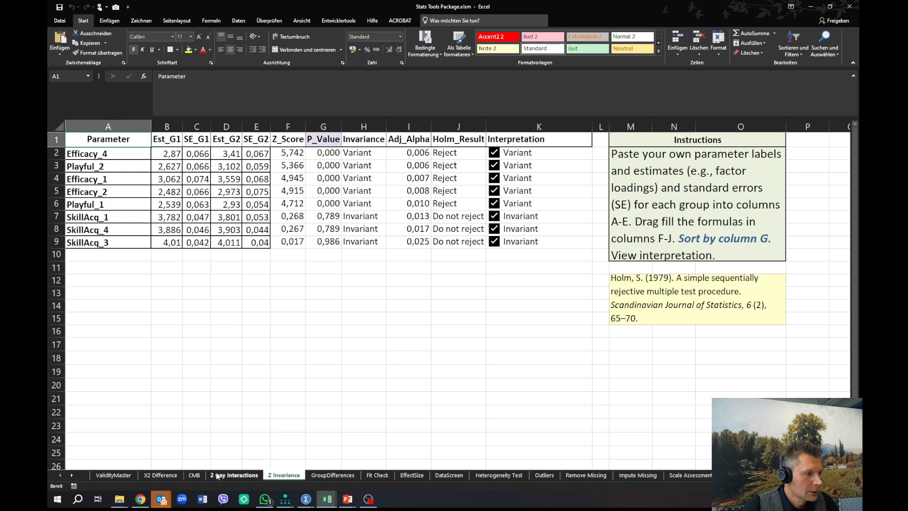
click(128, 475)
scroll(158, 246, up, 2)
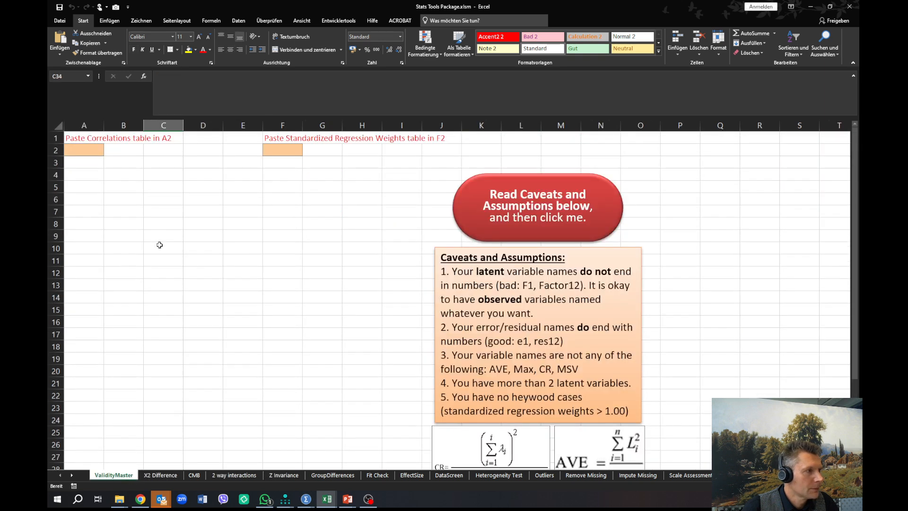
click(86, 149)
key(ctrl+v)
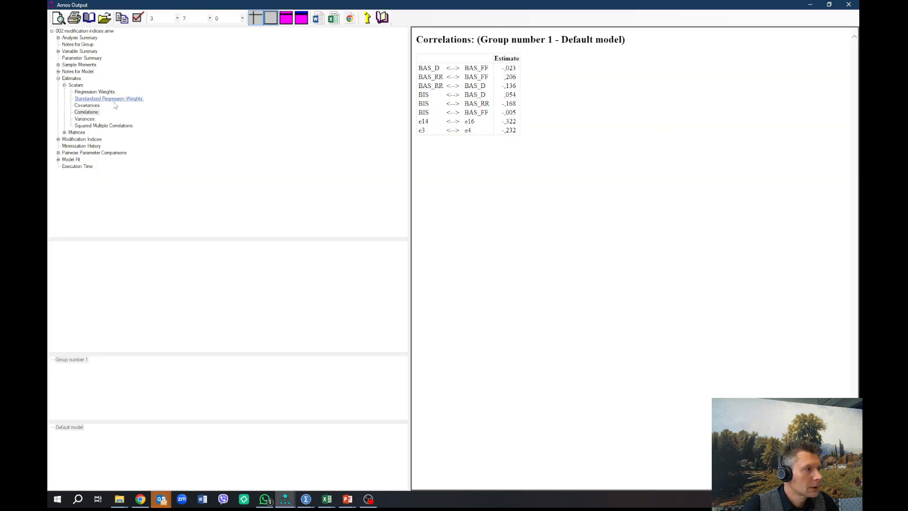
Step: Copy the Standardized Regression Weights table from Amos into cell F2 of the ValidityMaster sheet and run the validity calculation
click(124, 100)
right_click(543, 112)
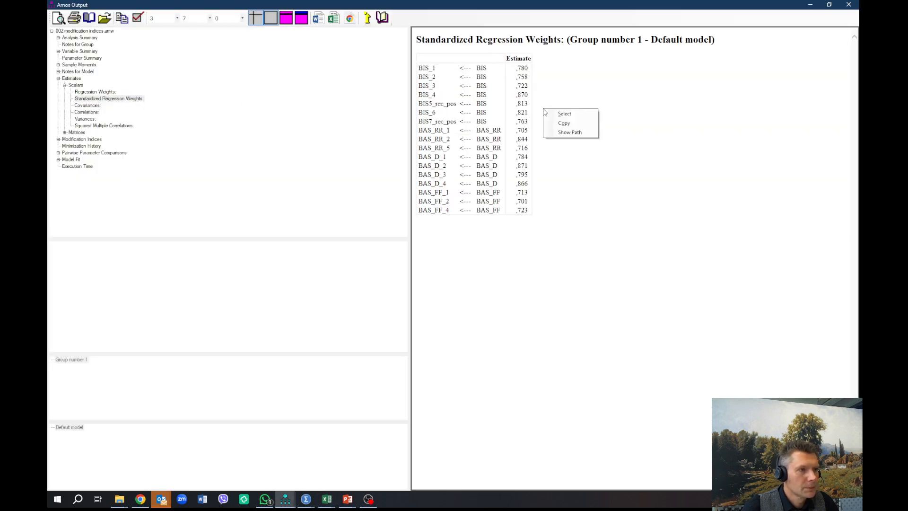
click(563, 123)
key(alt+Tab)
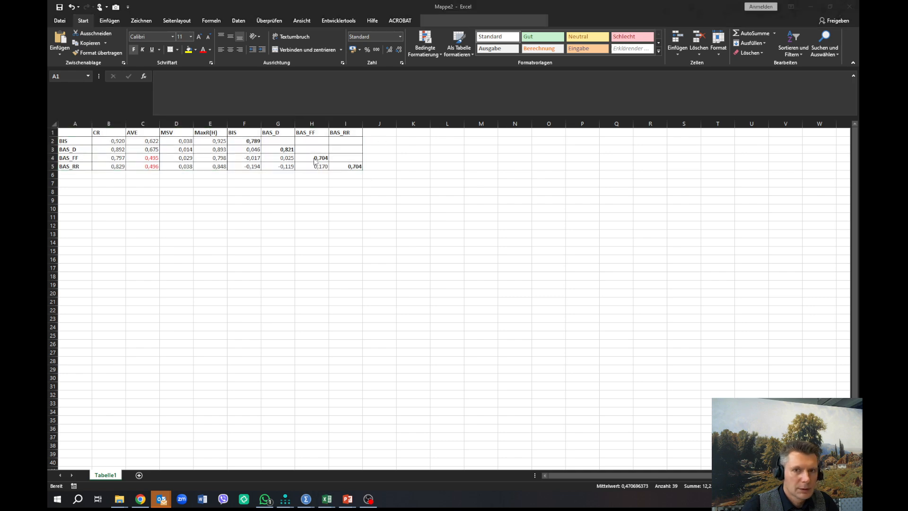
key(alt+Tab)
click(287, 154)
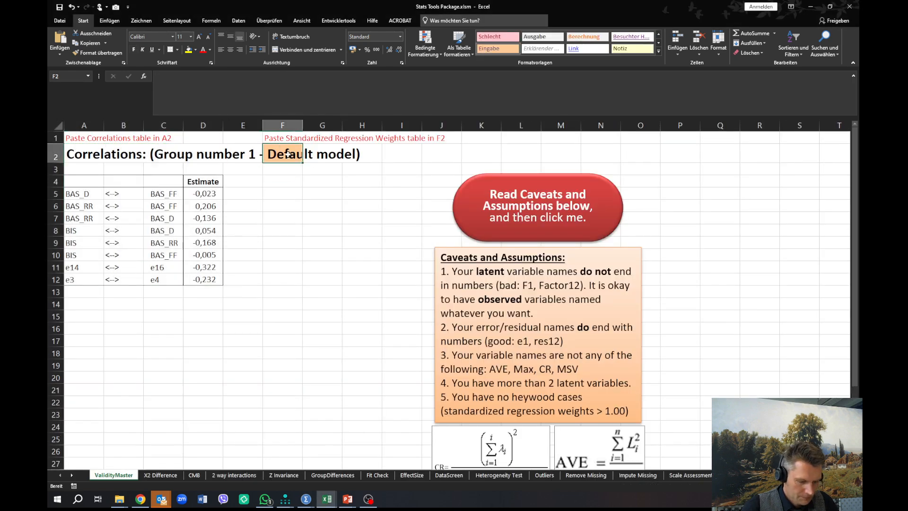
key(ctrl+v)
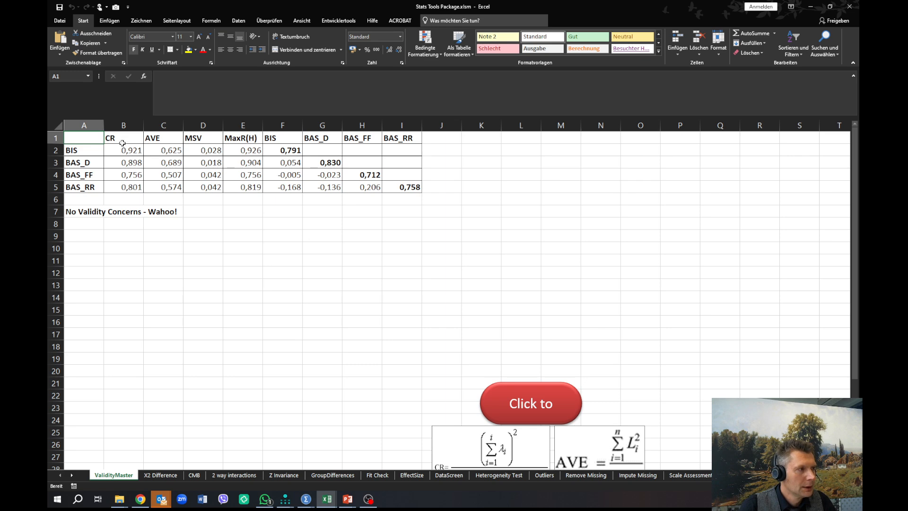
Step: Check the CR, AVE and MSV values and factor correlations in the ValidityMaster results, and switch back to the Amos path diagram
drag(124, 140, 398, 188)
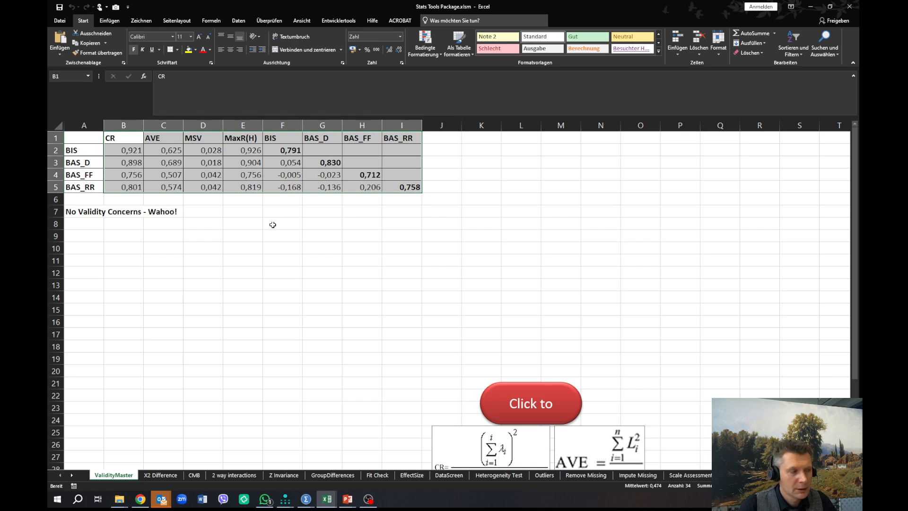
click(210, 214)
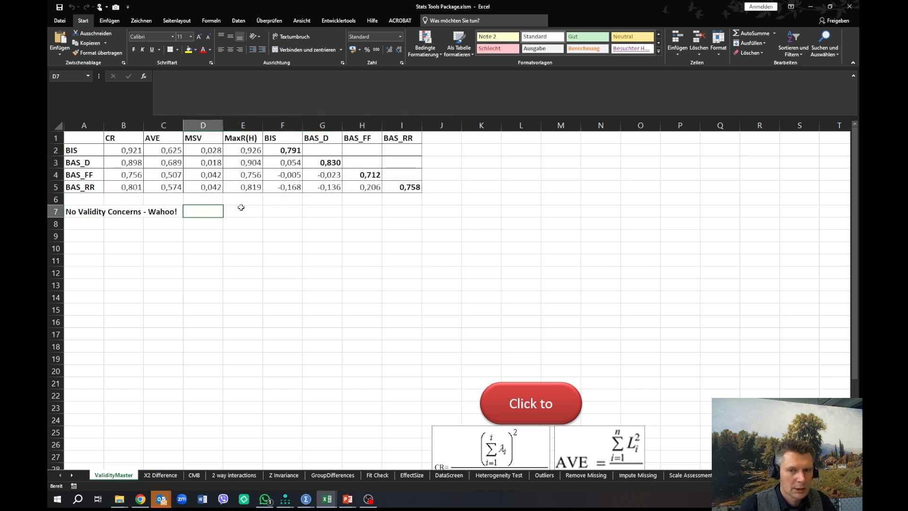
key(alt+Tab)
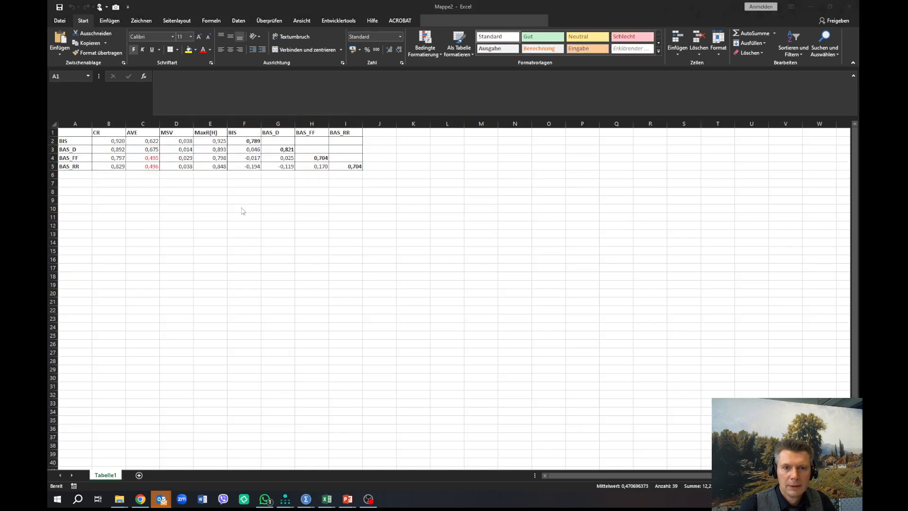
key(alt+Tab)
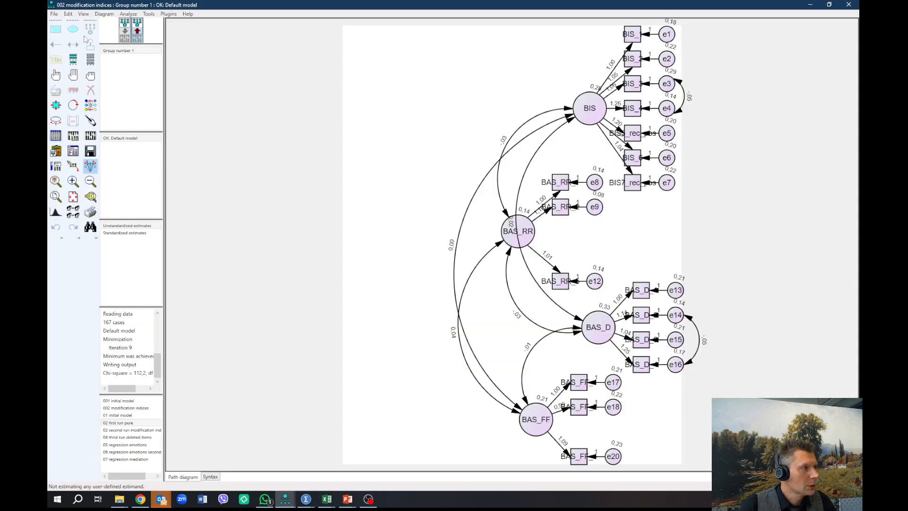
Step: Save the current Amos model and save it again under the new name 003 deleted items in the Data folder
click(54, 14)
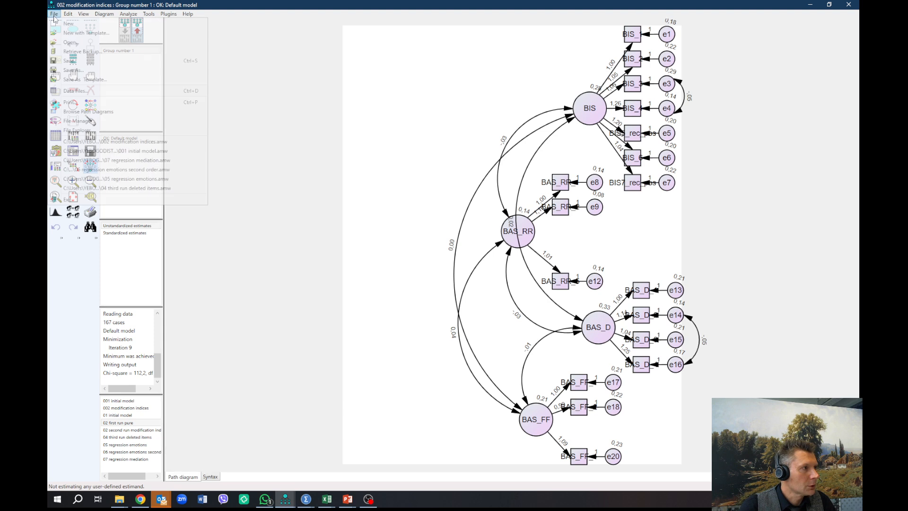
click(71, 61)
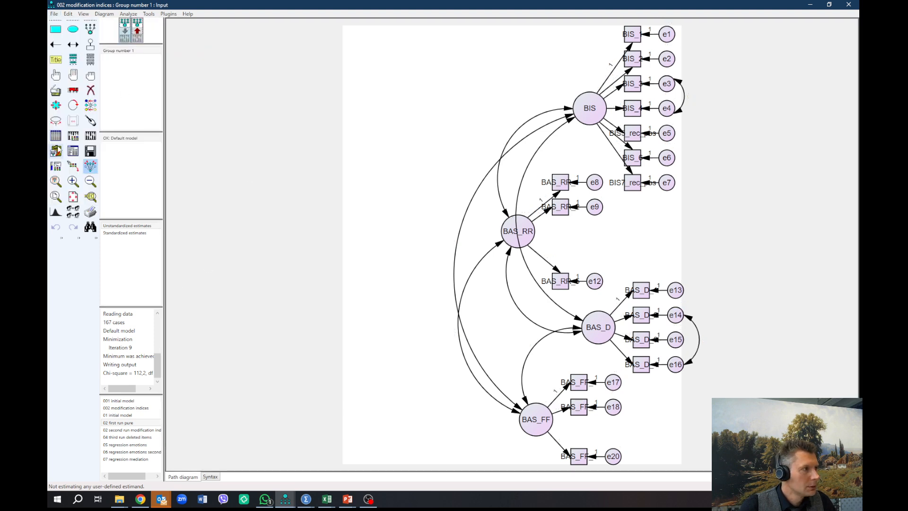
click(55, 14)
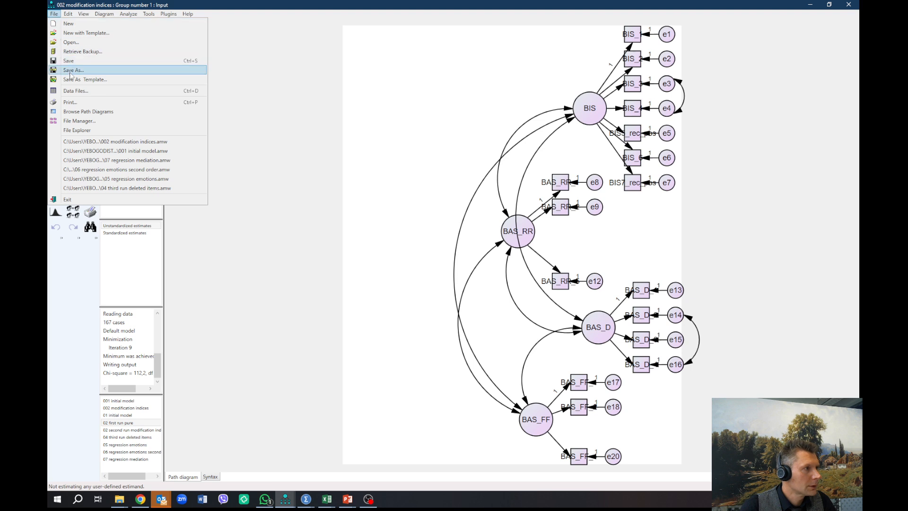
click(71, 70)
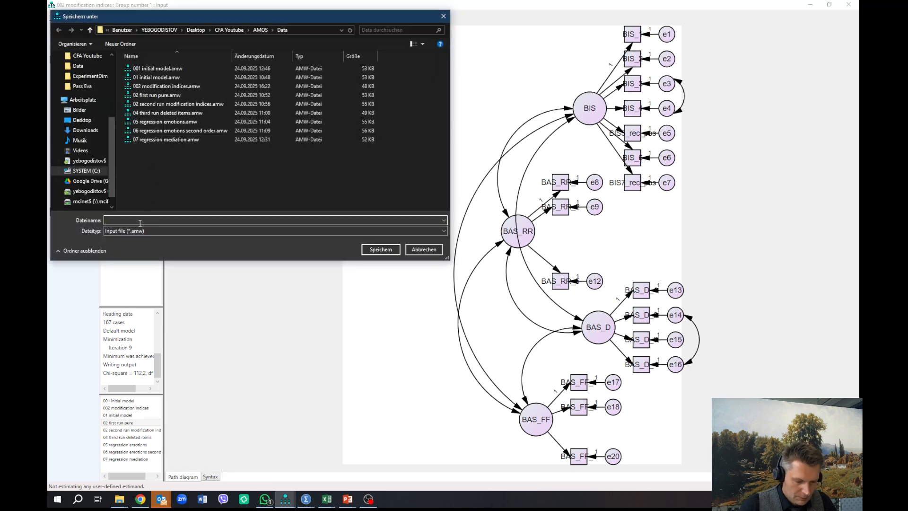
text(003 deleted items)
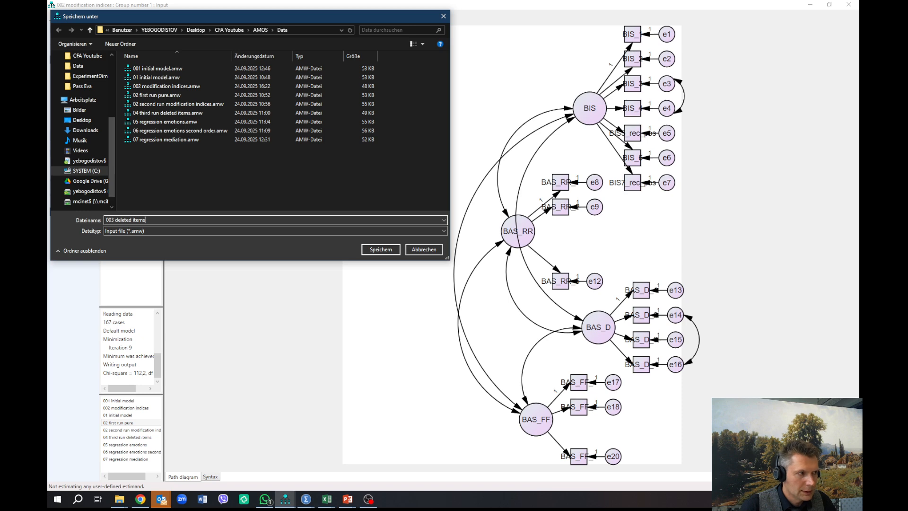
key(Return)
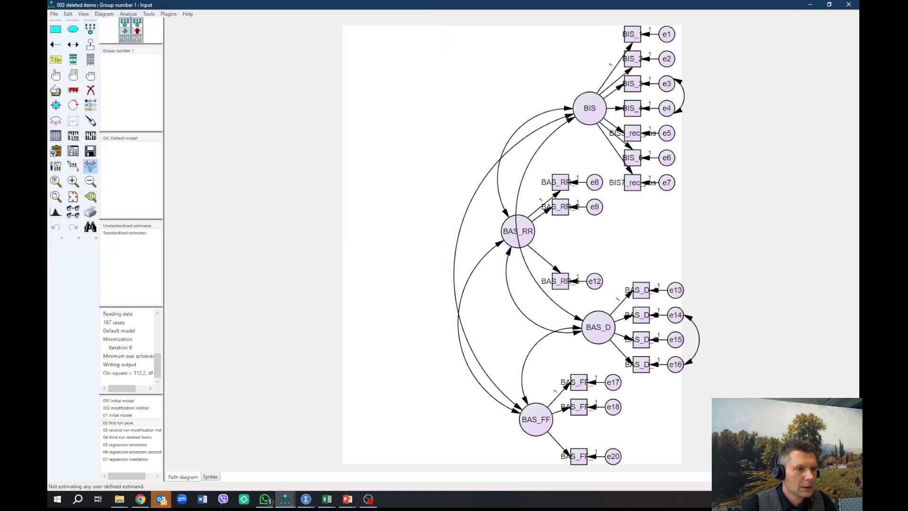